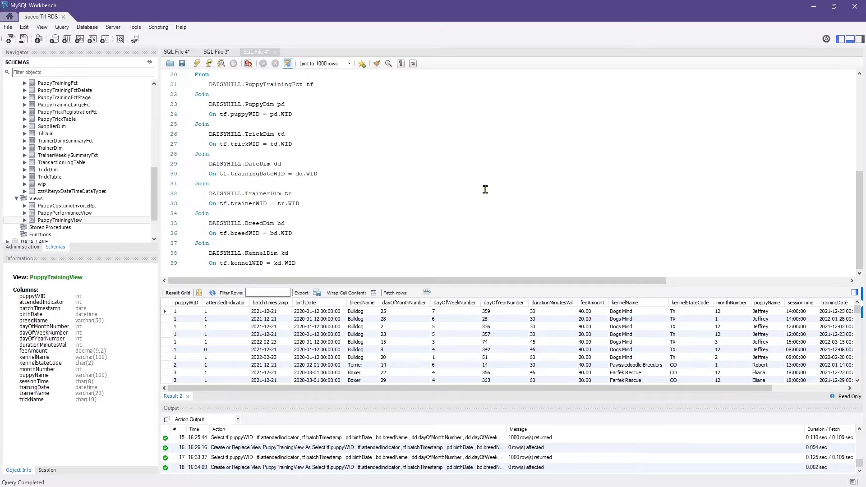
- Run the joined puppy training Select query and execute the script that creates or replaces the PuppyTrainingView view
scroll(429, 164, up, 3)
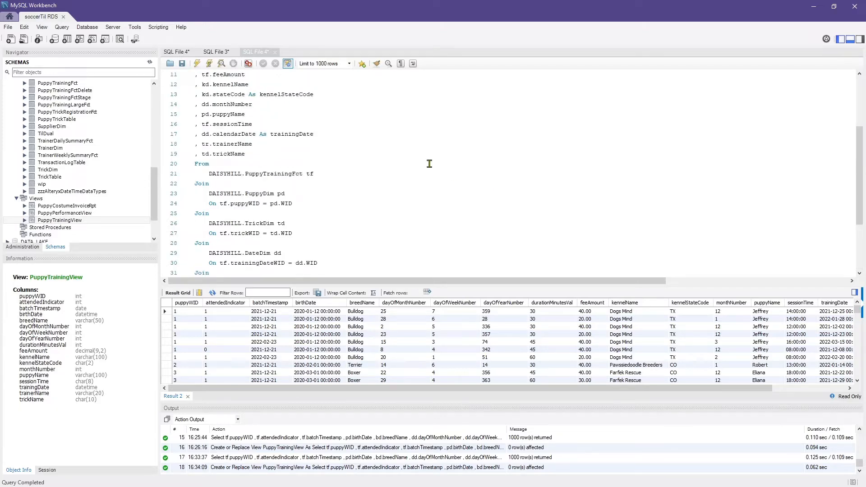
scroll(429, 164, down, 3)
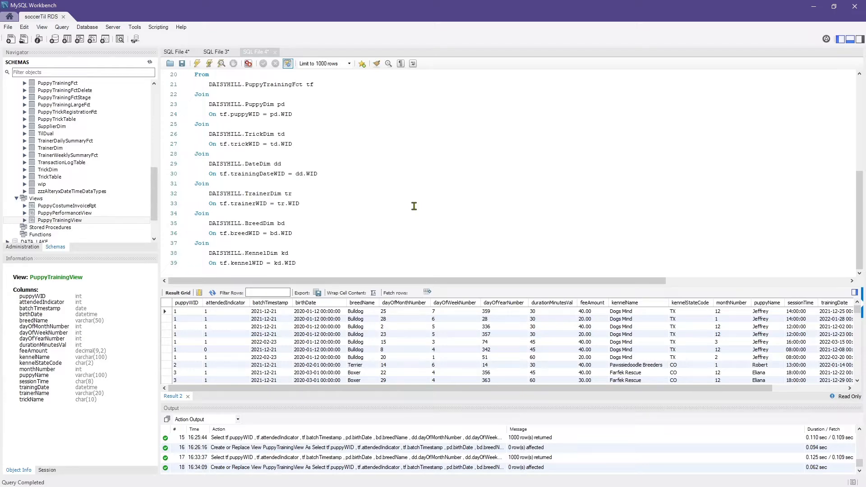
scroll(414, 206, up, 6)
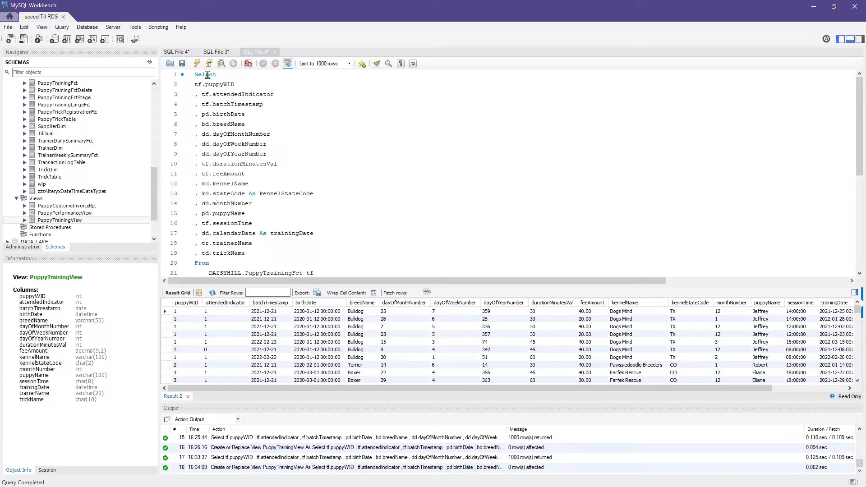
click(197, 63)
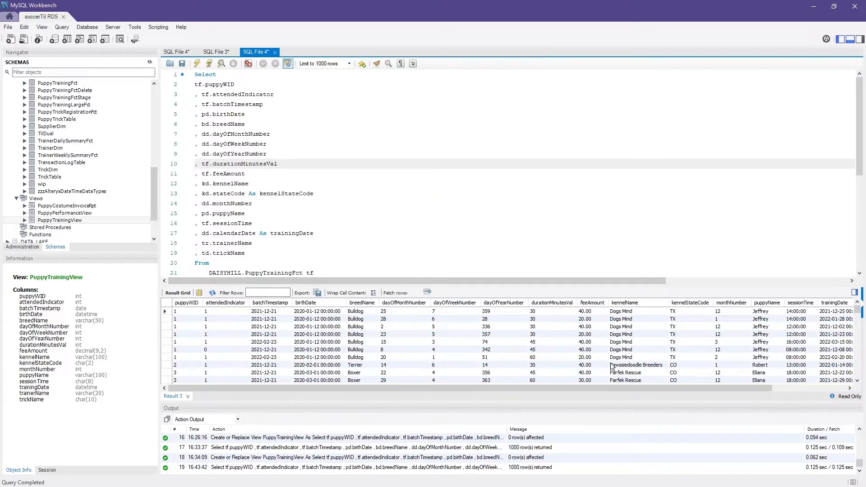
click(221, 52)
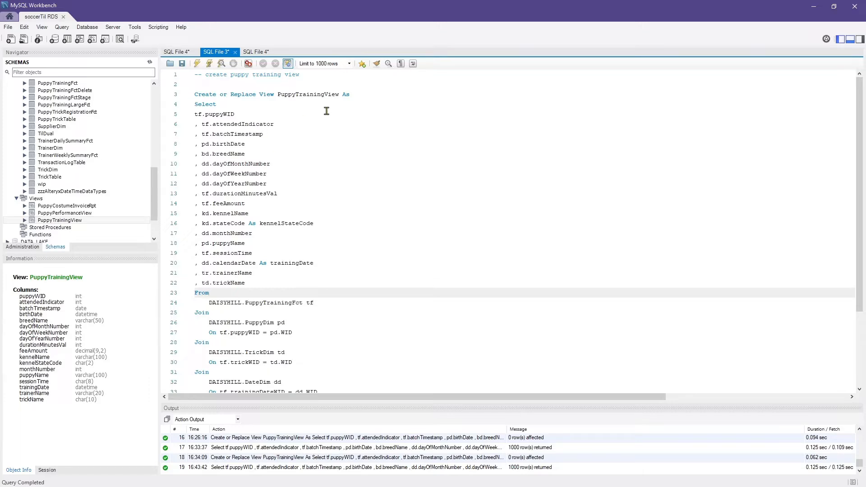
click(197, 64)
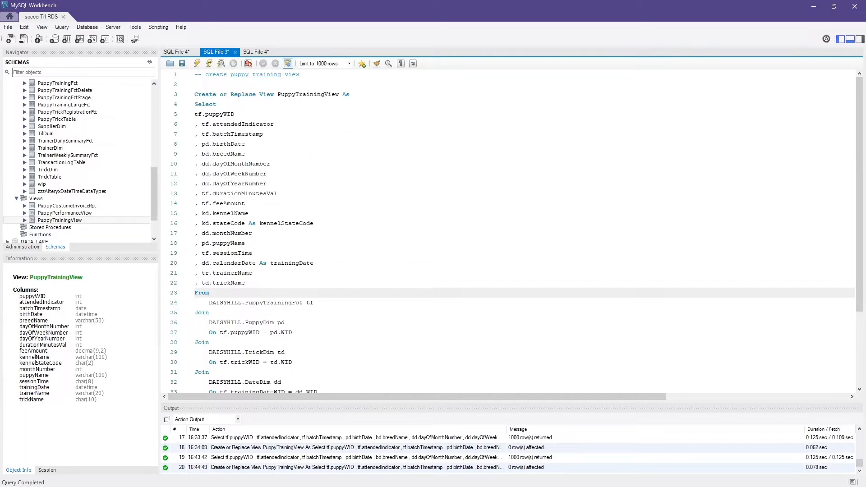
- Switch to Alteryx Designer and place an Input Data tool on the canvas of a new workflow
key(alt+Tab)
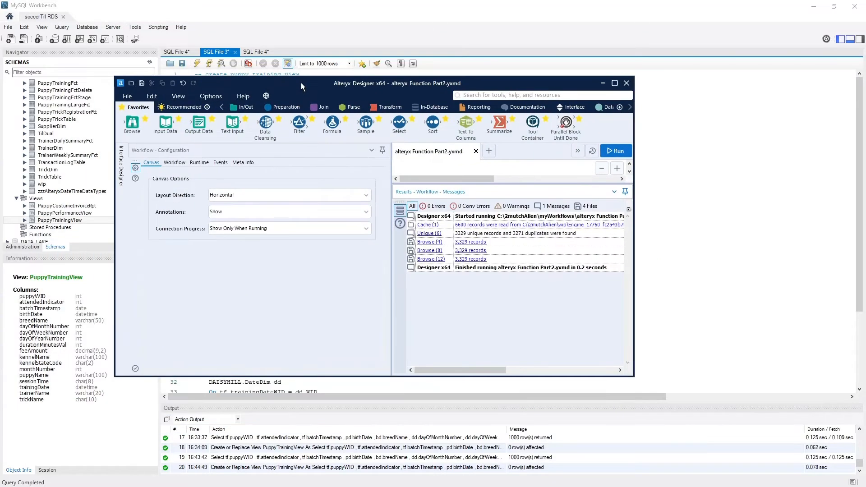
double_click(301, 82)
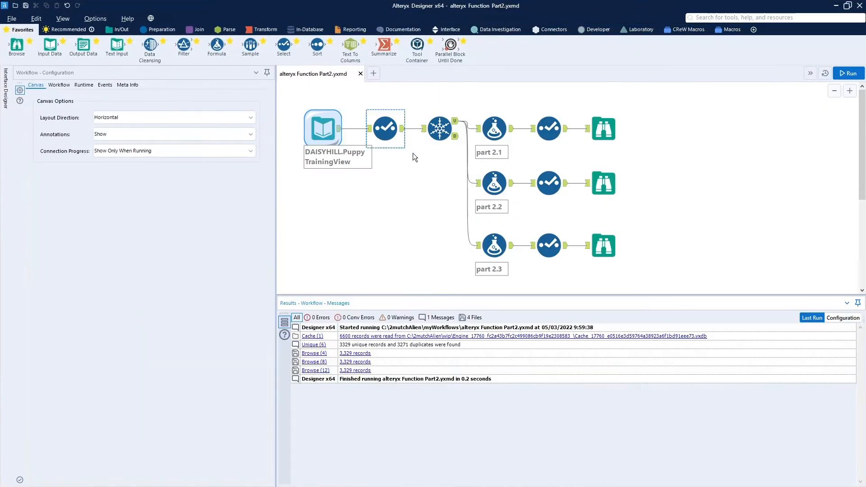
click(373, 74)
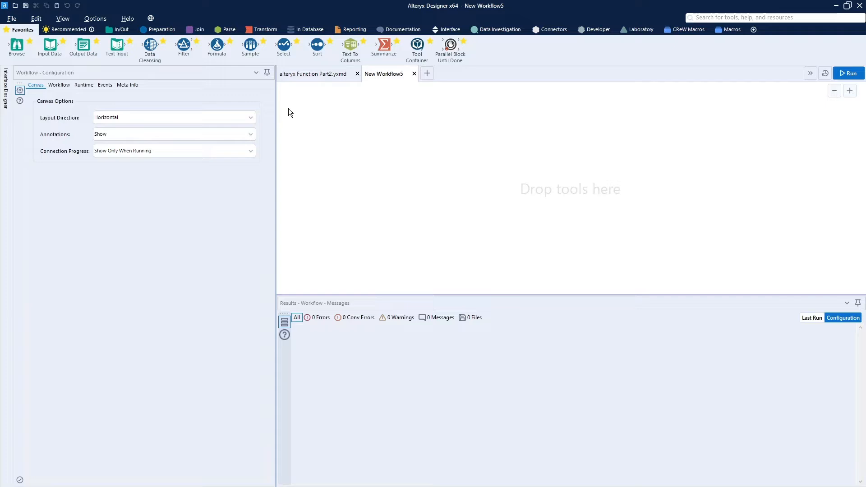
drag(137, 40, 136, 41)
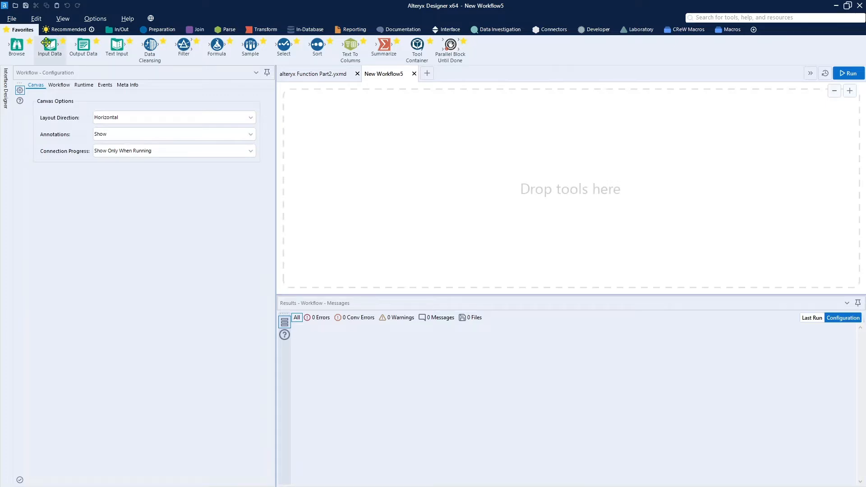
drag(50, 44, 355, 121)
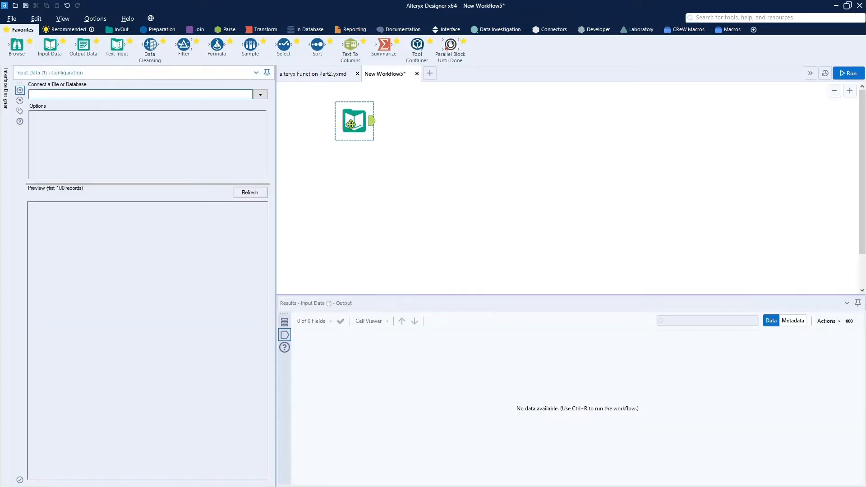
- Connect the Input Data tool to the aka:RDS MySQL connection and choose PuppyTrainingView as its table
click(261, 96)
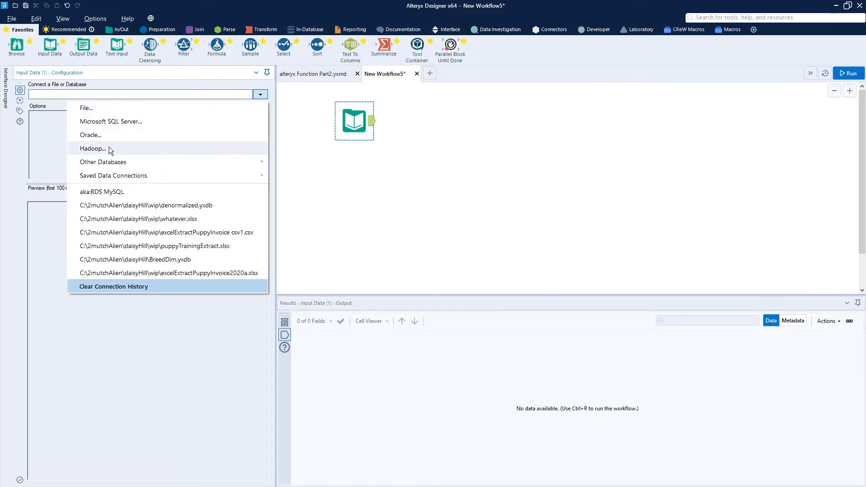
click(102, 193)
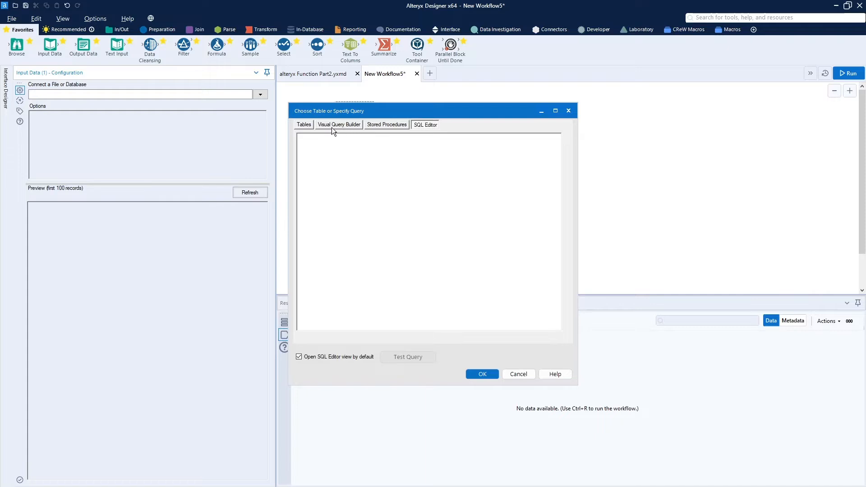
click(303, 128)
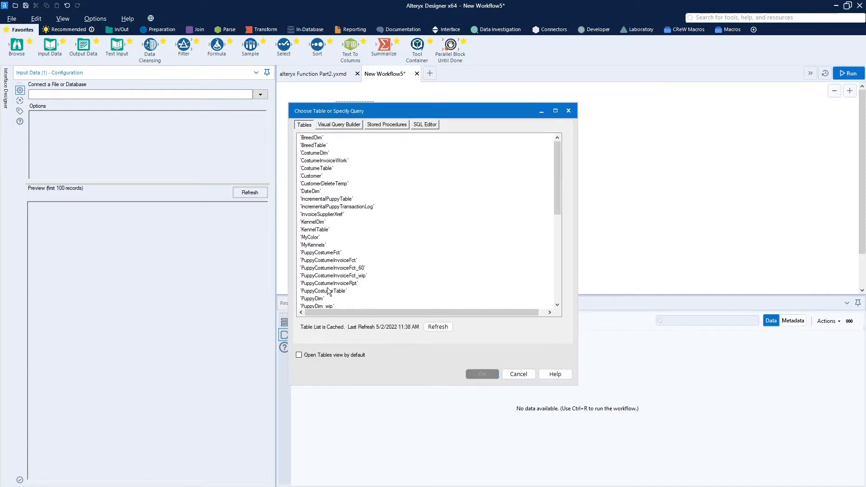
scroll(346, 258, down, 10)
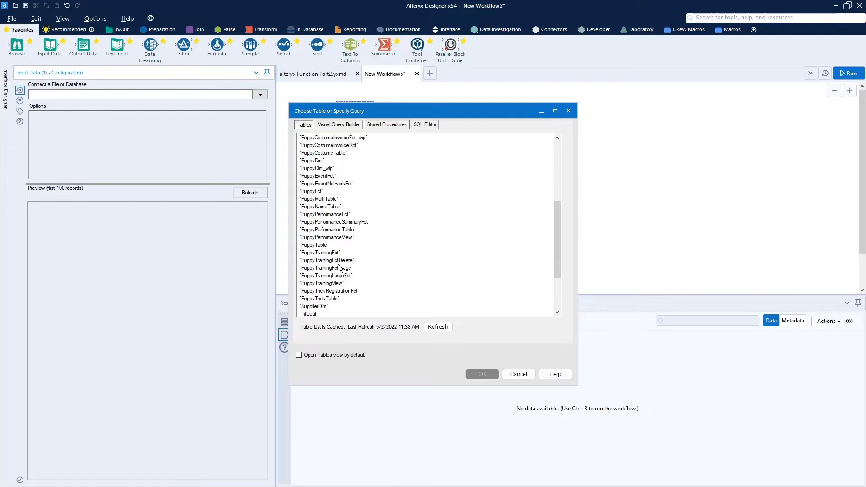
click(320, 284)
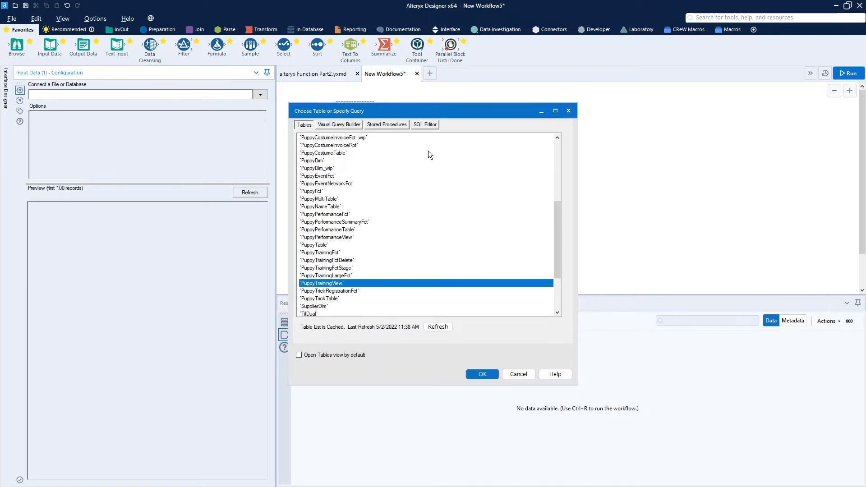
- Replace the generated SELECT statement in the SQL Editor with DAISYHILL.PuppyTrainingView
click(432, 125)
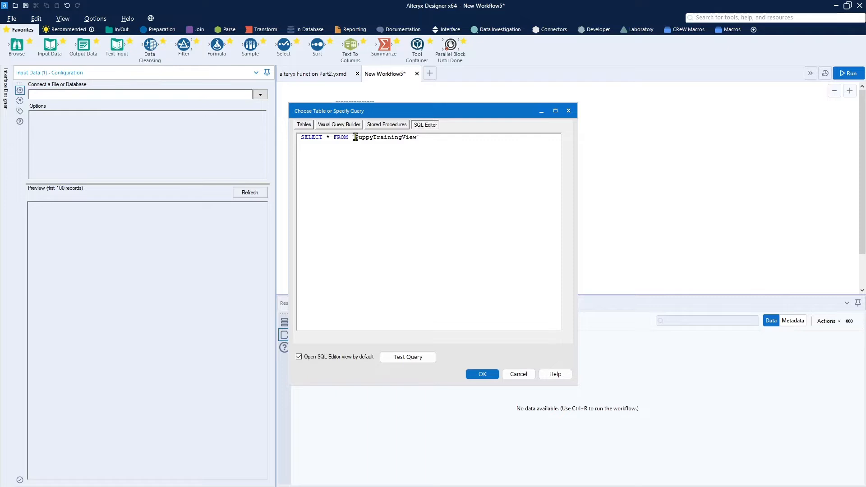
drag(355, 137, 268, 125)
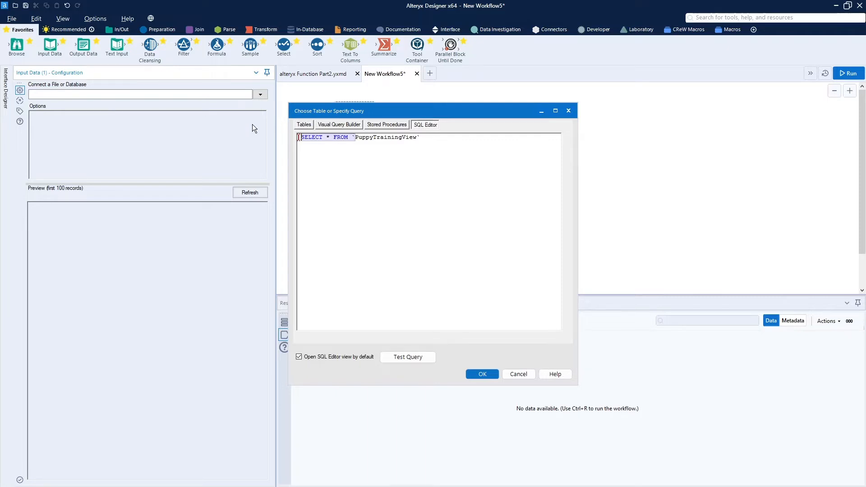
text(DAIS)
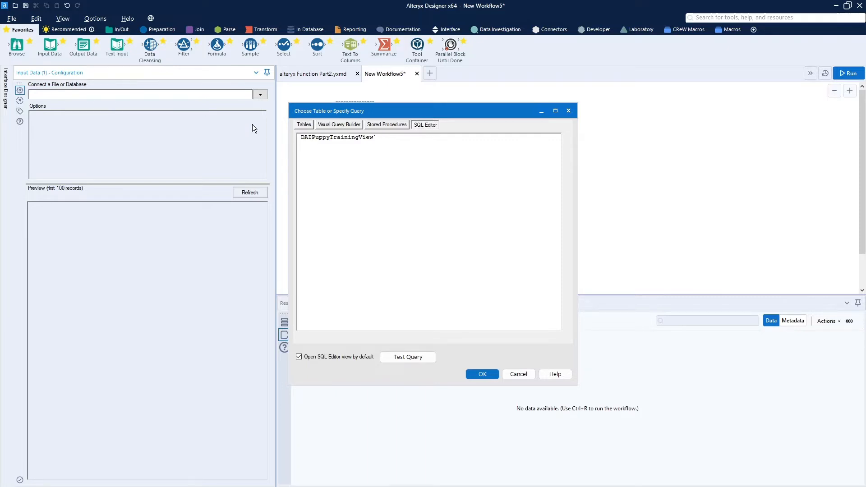
text(YHILL.)
- Test and accept the DAISYHILL.PuppyTrainingView query, and run the new workflow
click(412, 356)
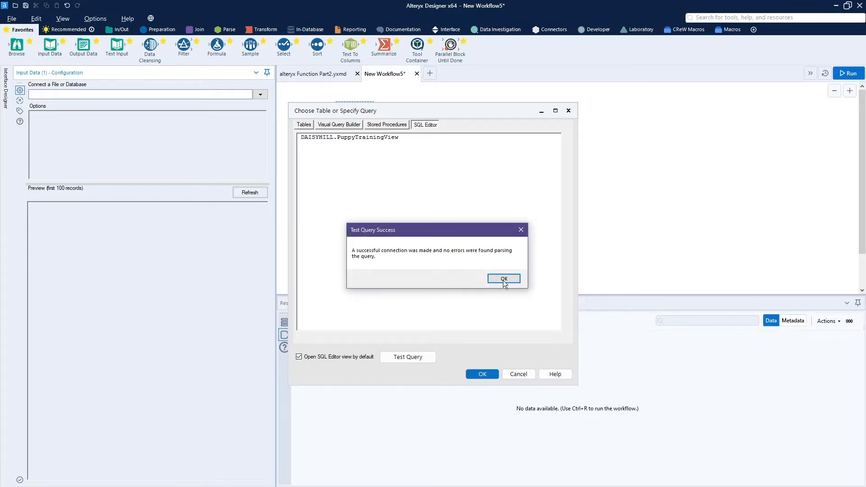
click(502, 279)
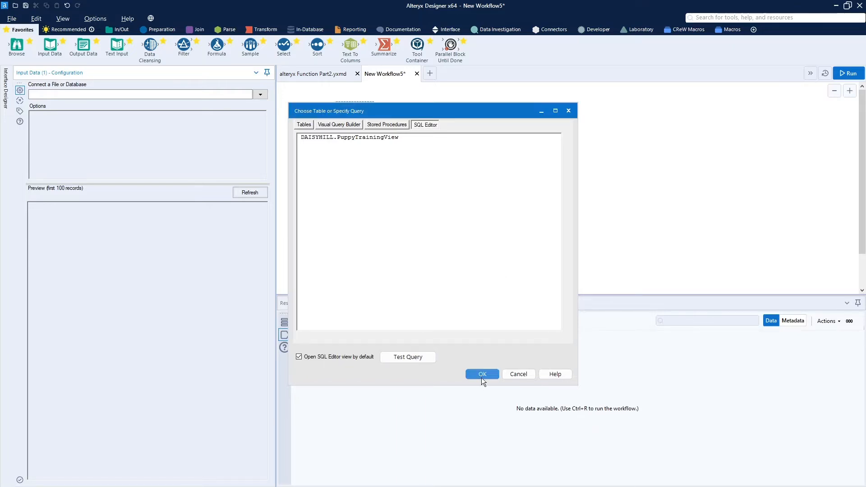
click(484, 376)
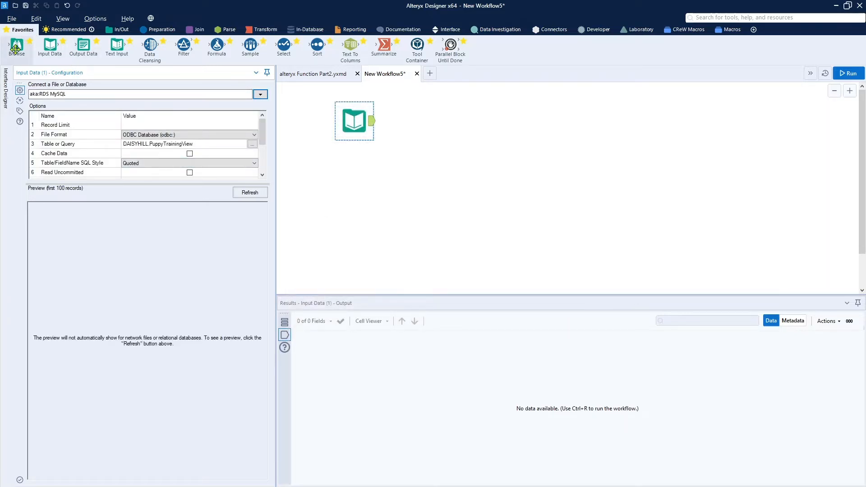
click(850, 74)
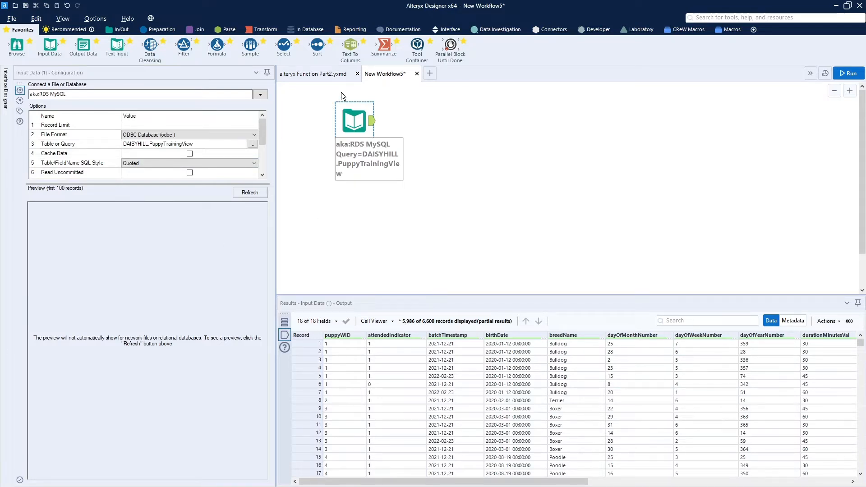
- Run the alteryx Function Part2.yxmd workflow and examine the output of its Select and Unique tools
click(334, 74)
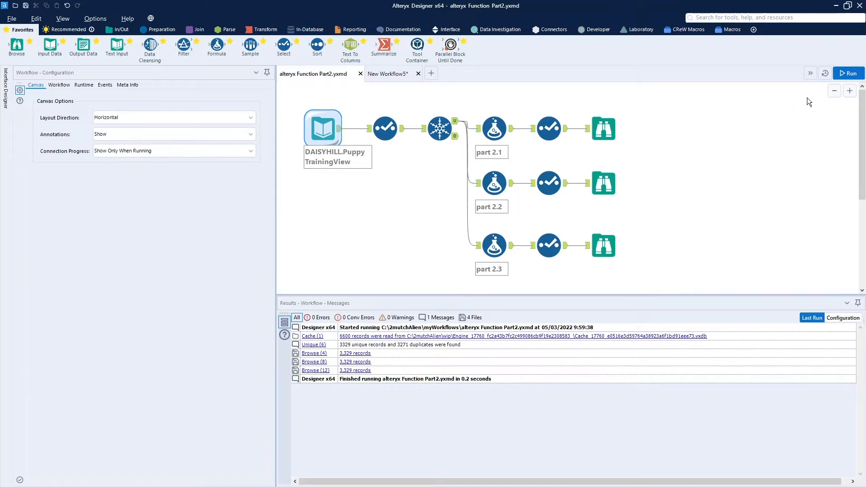
click(849, 74)
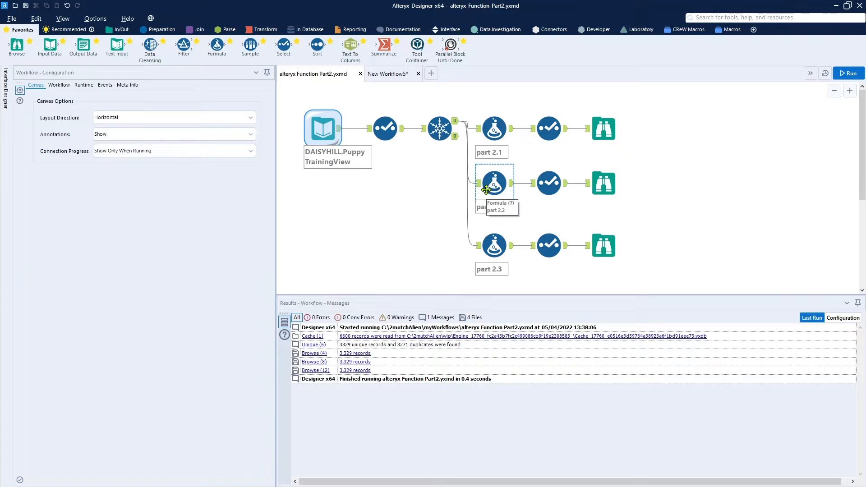
click(381, 129)
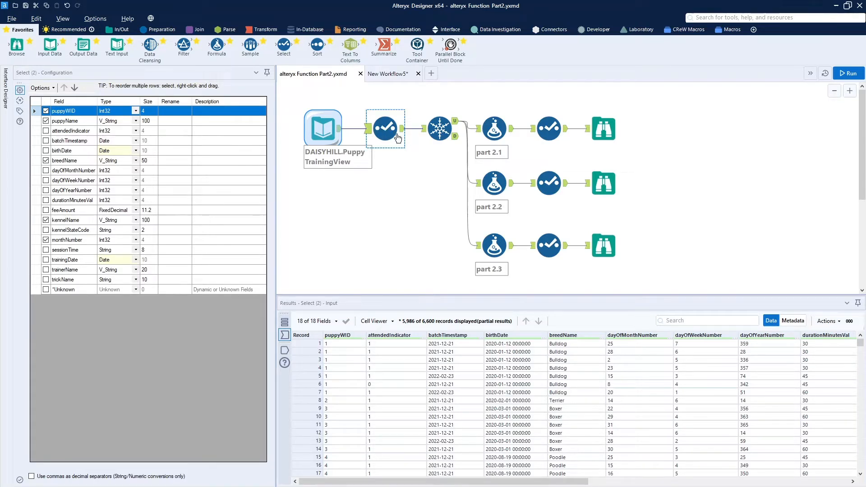
click(403, 134)
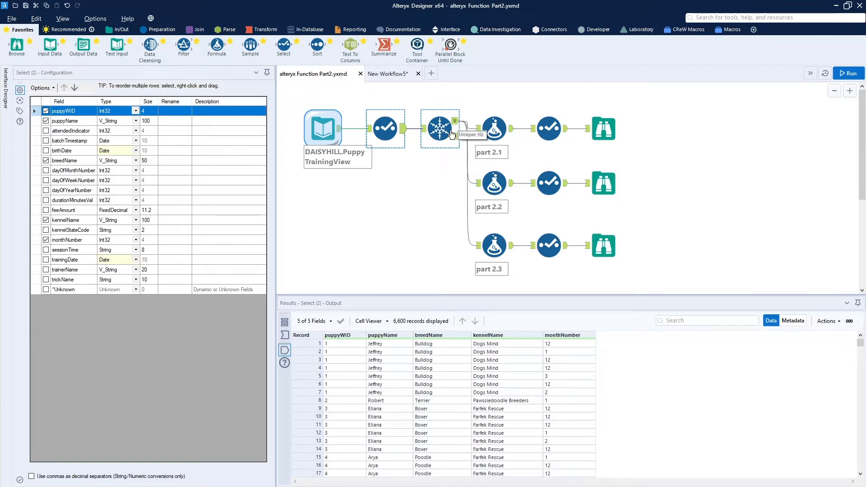
click(441, 130)
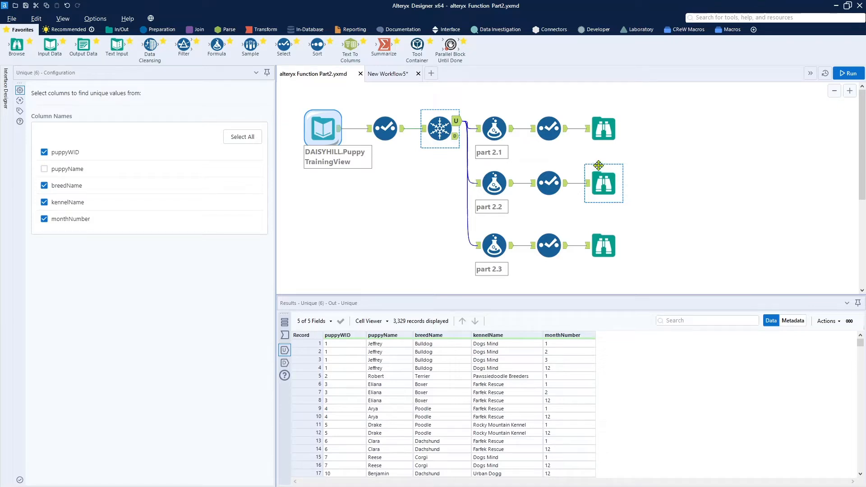
- Open the part 2.1 Formula tool and enlarge the monthNumberText expression to examine its ToString formula
click(496, 131)
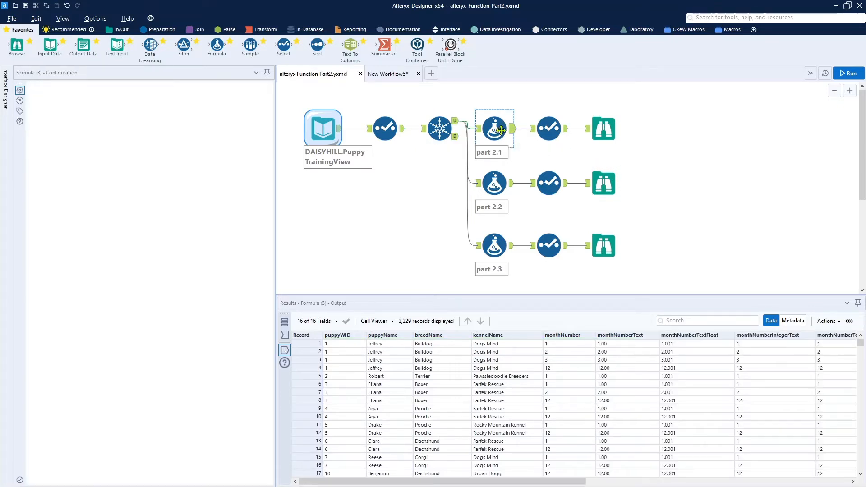
click(242, 123)
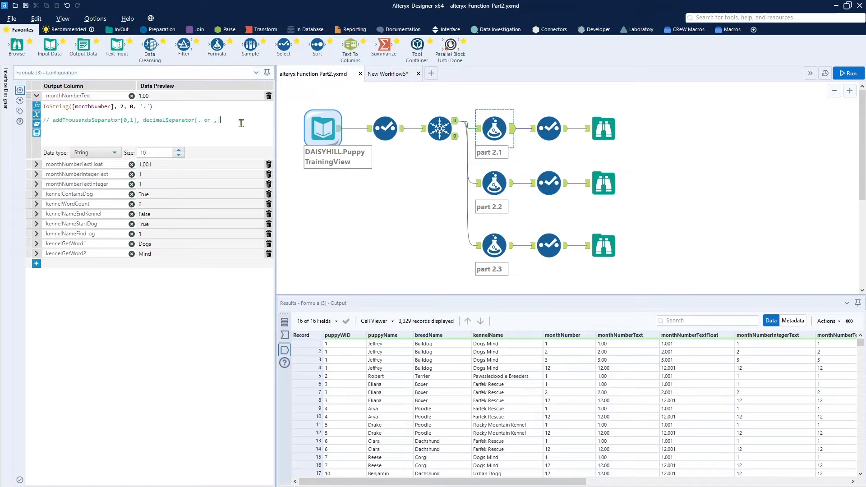
scroll(241, 123, up, 4)
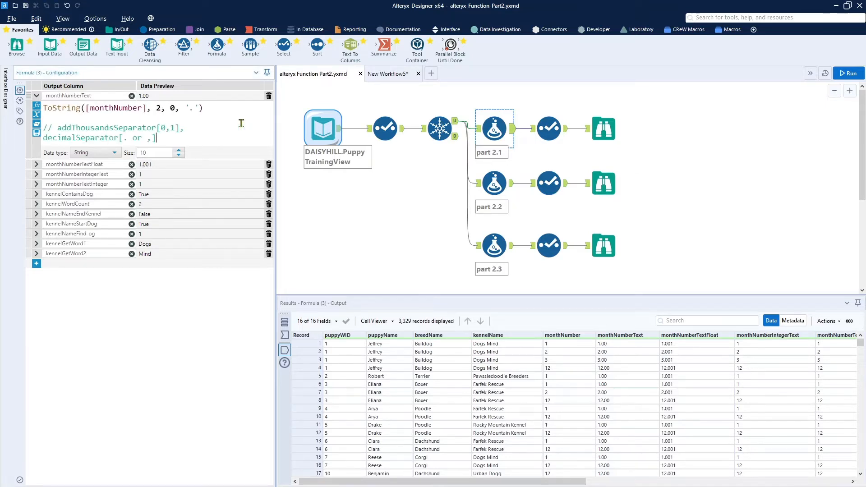
scroll(241, 123, down, 1)
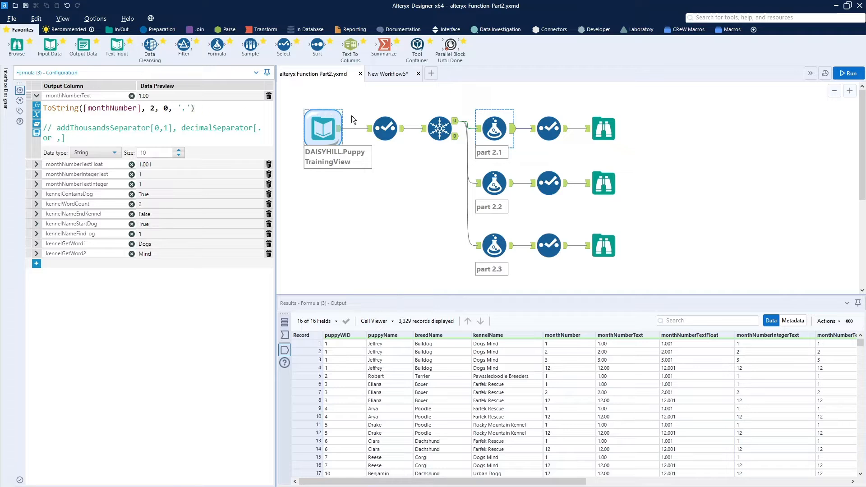
- Examine the month number and kennel name columns in the Browse results of the part 2.1 branch
click(603, 127)
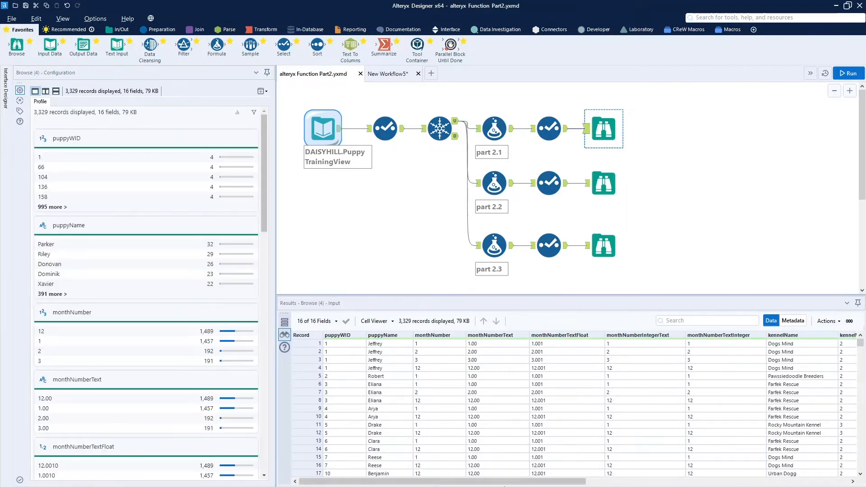
drag(518, 485, 831, 455)
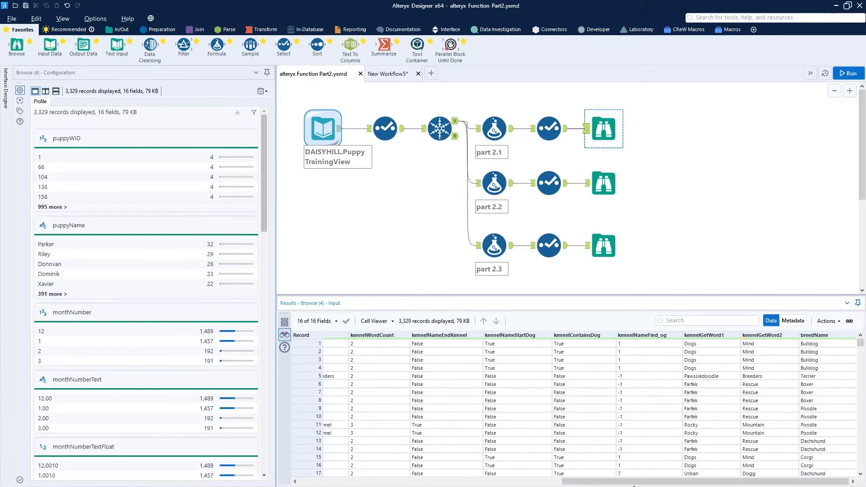
drag(634, 486, 356, 485)
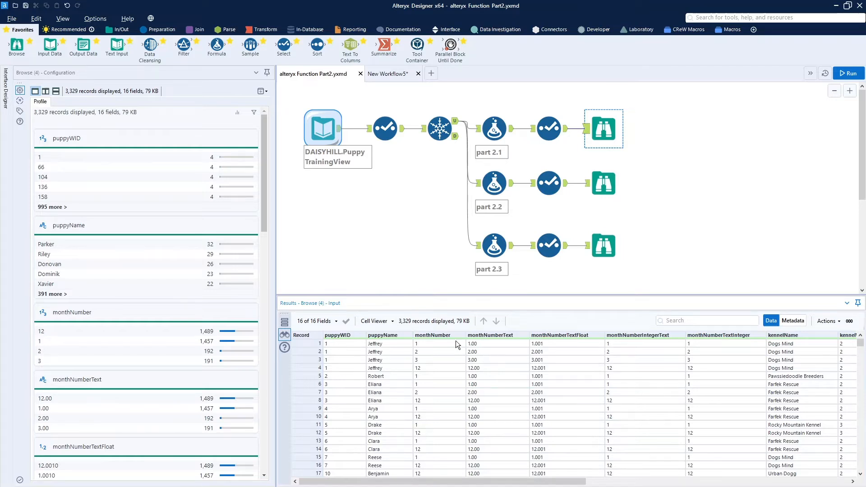
- Reopen the part 2.1 Formula tool and enlarge the monthNumberTextFloat expression to examine its ToNumber formula
click(492, 131)
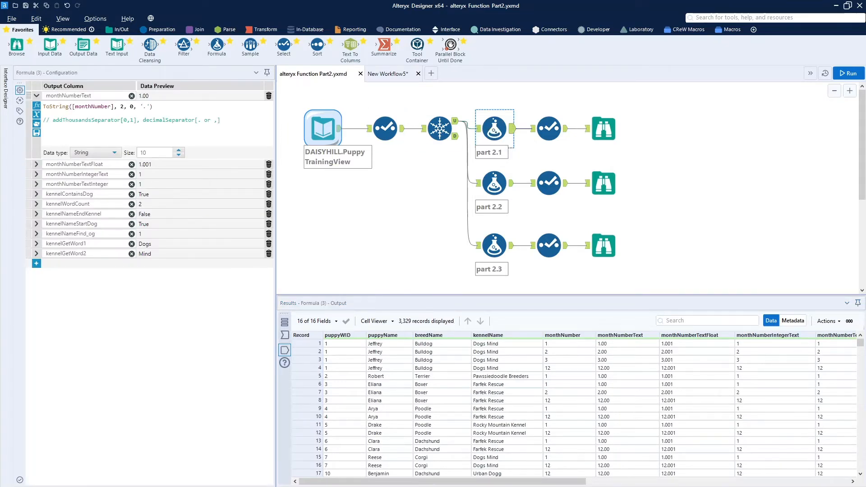
click(36, 165)
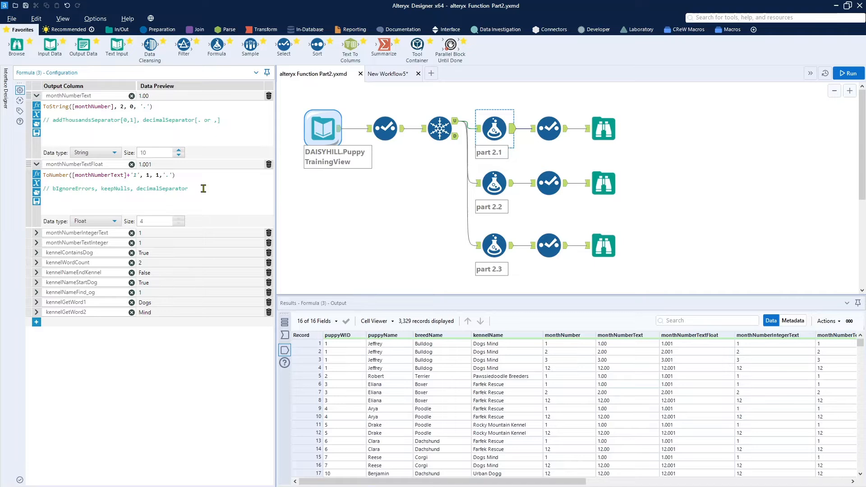
scroll(204, 188, up, 2)
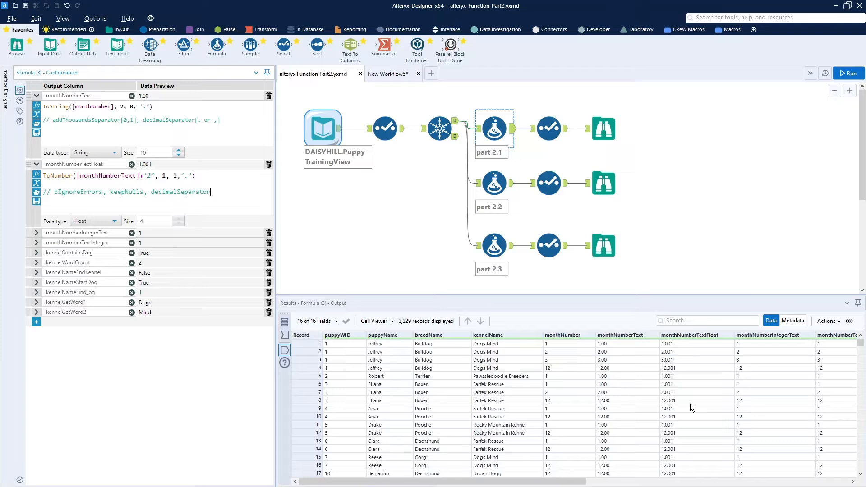
- Expand and enlarge the monthNumberIntegerText and monthNumberTextInteger expressions, and examine their formulas and output columns
click(36, 234)
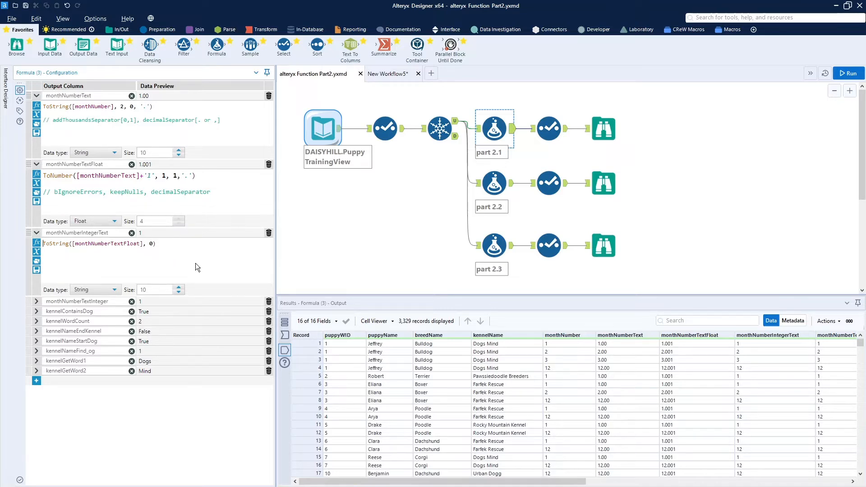
ctrl+scroll(196, 263, up, 3)
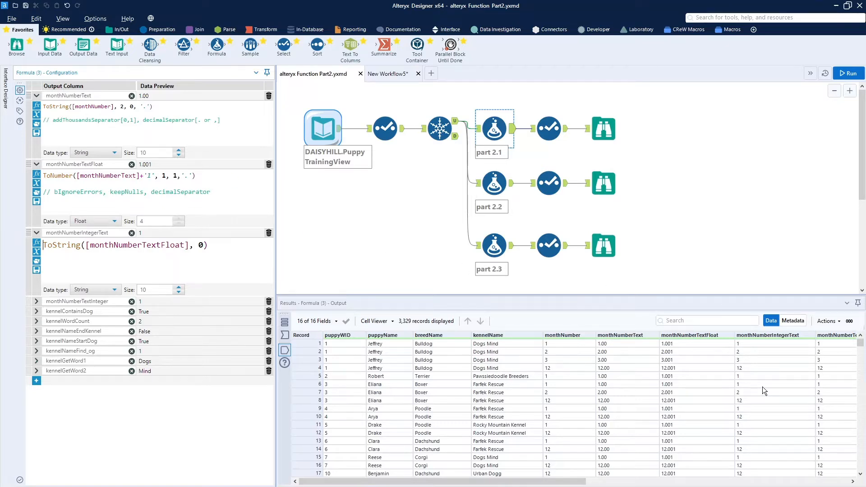
click(37, 305)
ctrl+scroll(181, 326, up, 4)
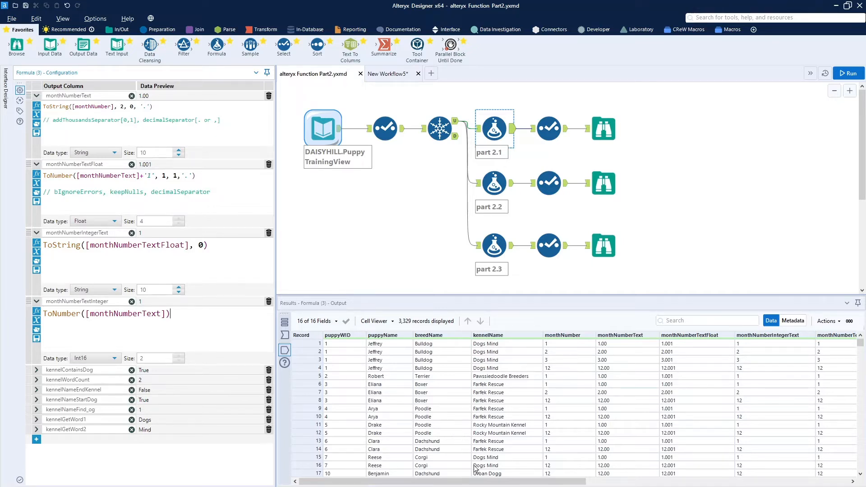
drag(475, 483, 580, 486)
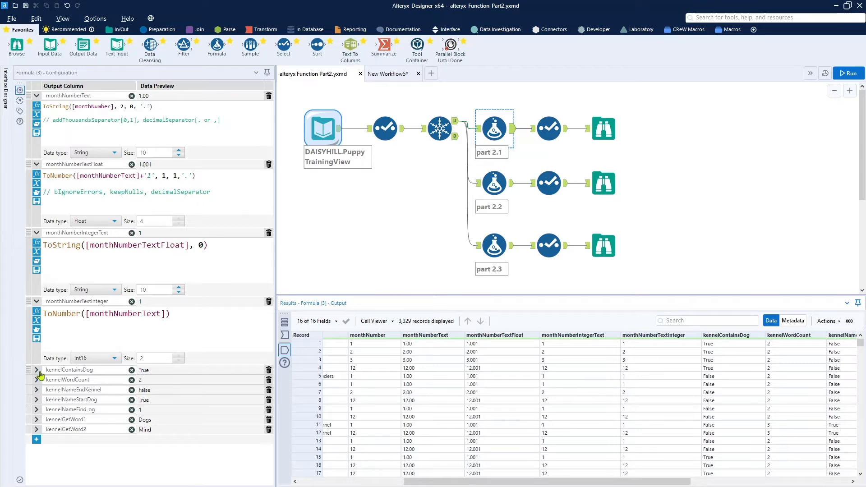
- Collapse the four month number expressions and enlarge the kennelContainsDog expression to examine its Contains formula and output column
click(36, 301)
click(37, 233)
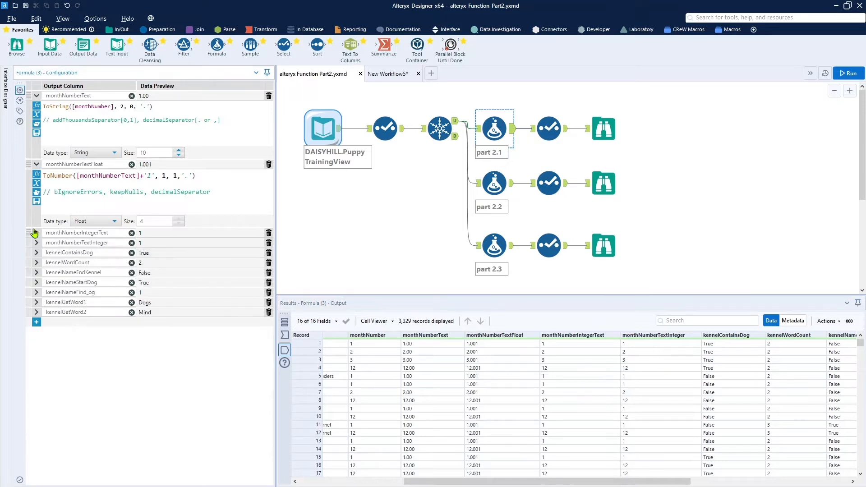
click(36, 164)
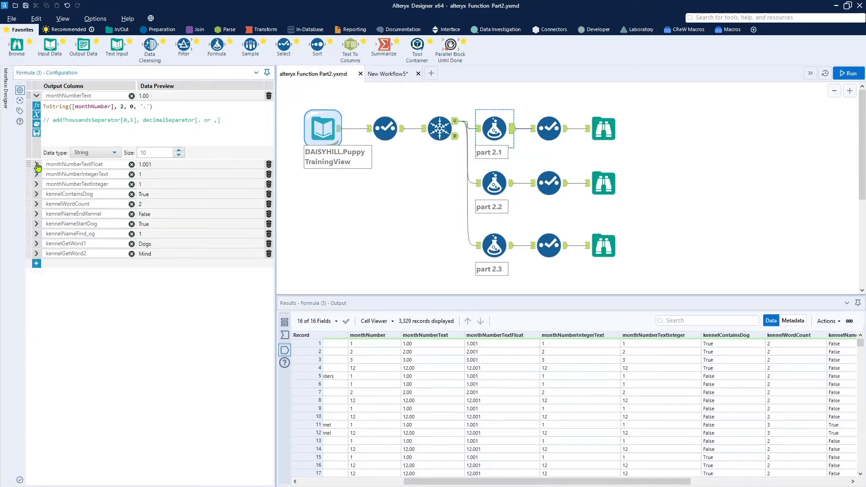
click(37, 97)
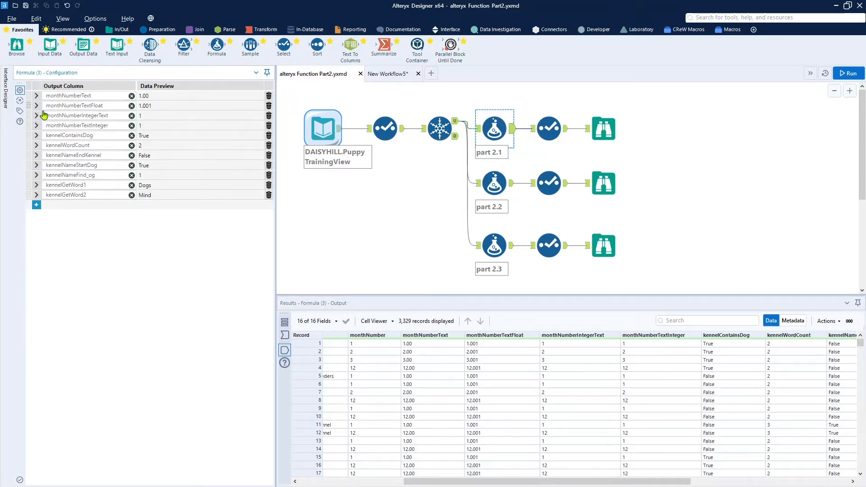
click(36, 135)
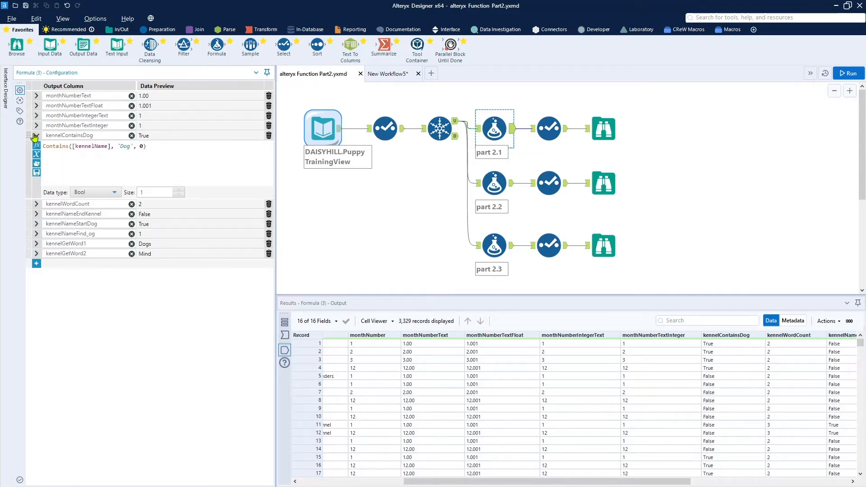
click(143, 164)
scroll(142, 164, up, 2)
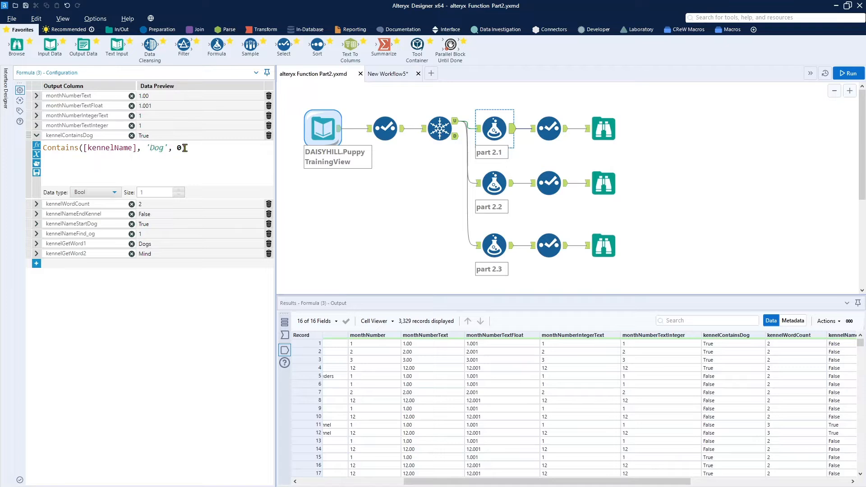
text())
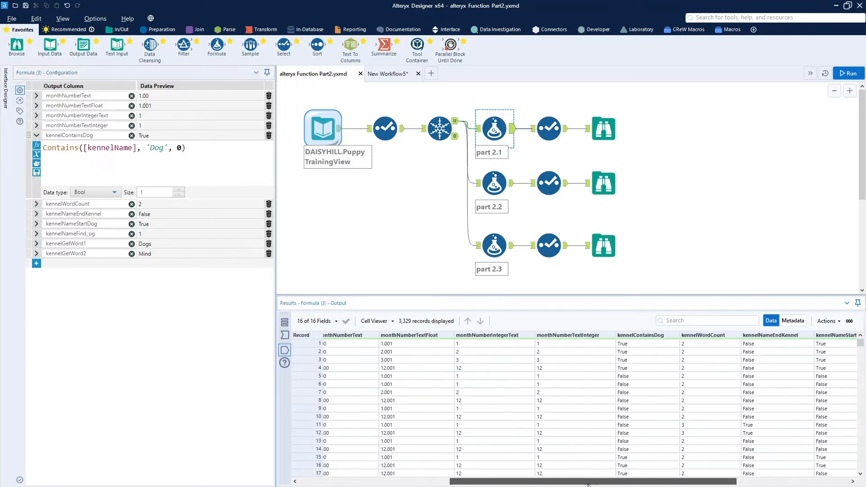
drag(542, 483, 633, 483)
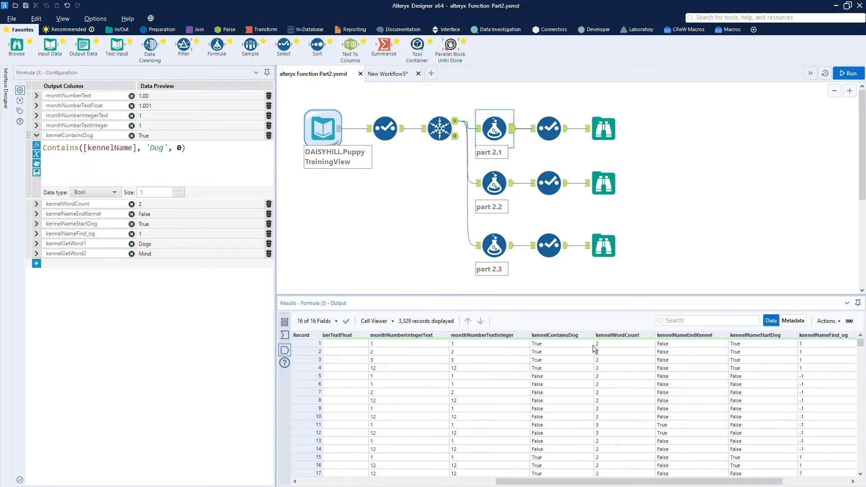
- Examine the kennelName and kennelContainsDog columns in the Browse results of the part 2.1 branch
click(591, 174)
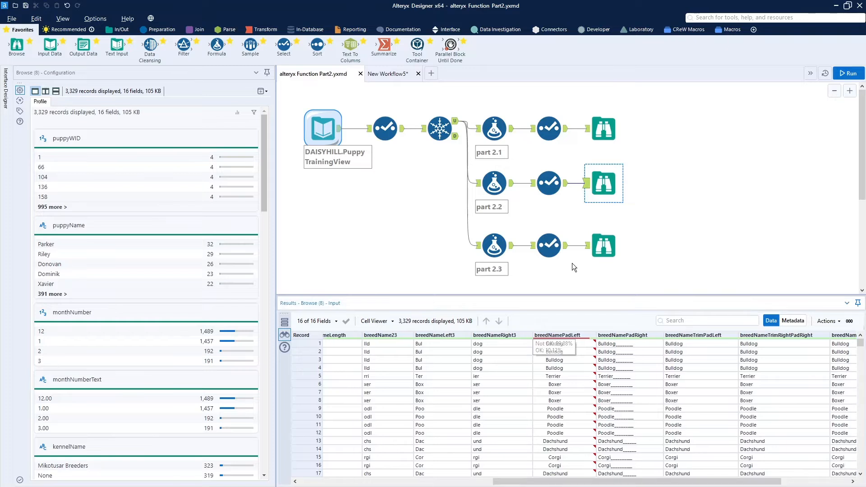
click(603, 130)
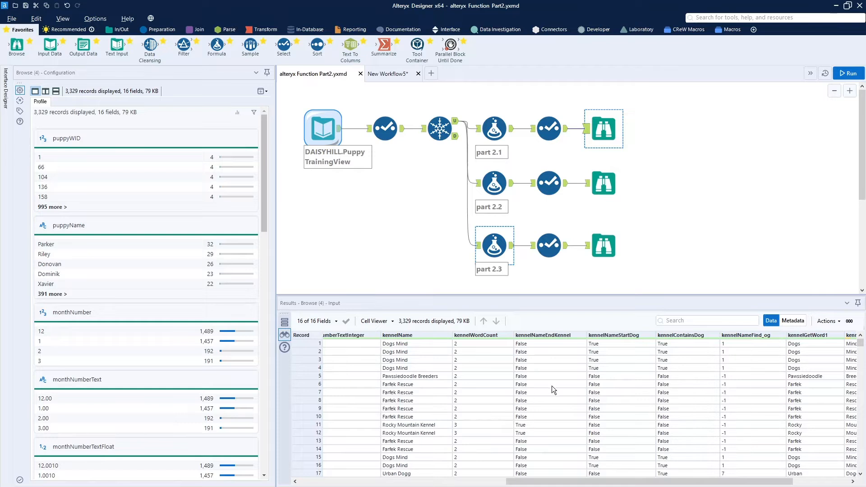
drag(604, 482, 550, 483)
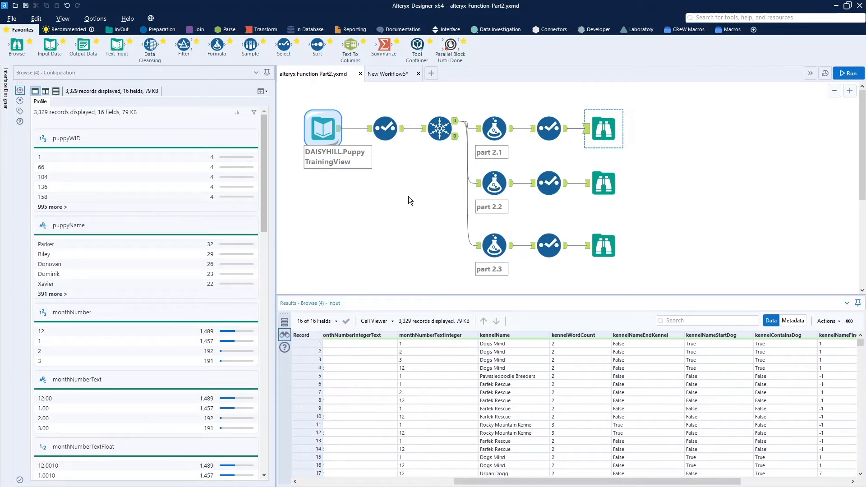
- Return to the part 2.1 Formula tool and examine the kennelContainsDog and kennelWordCount expressions, comparing the word counts across the output records
click(486, 127)
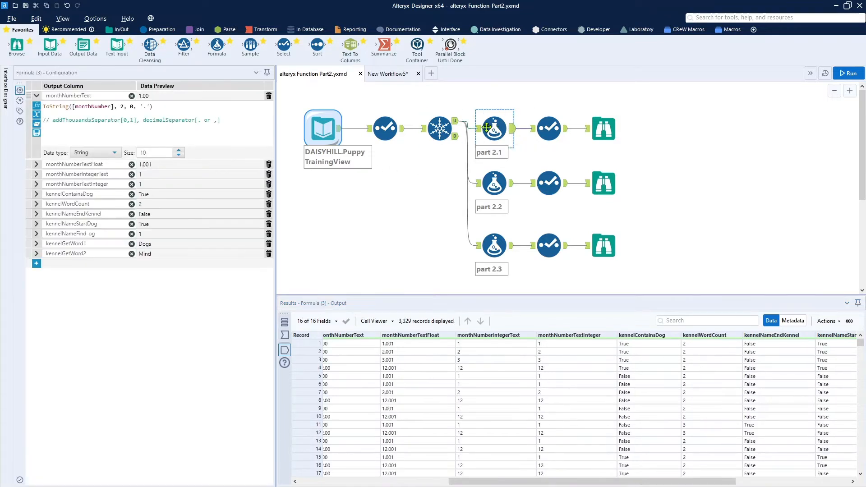
click(36, 197)
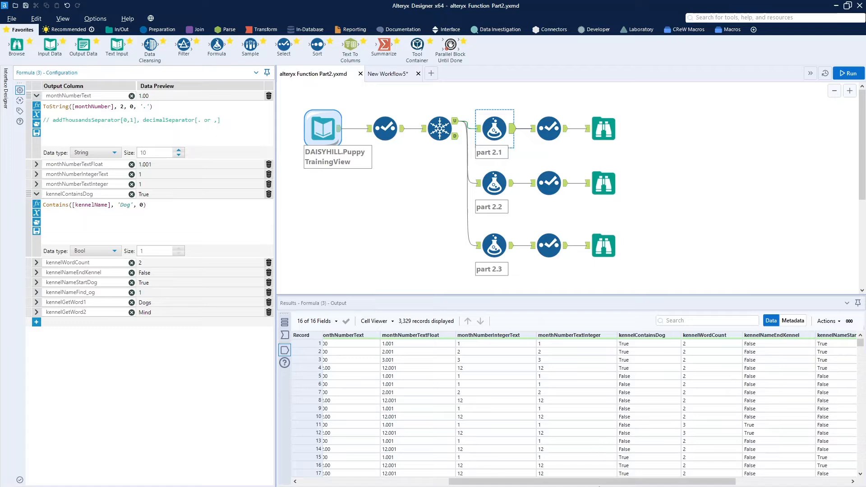
mouse_move(607, 483)
mouse_down()
mouse_move(515, 485)
mouse_move(597, 485)
mouse_up()
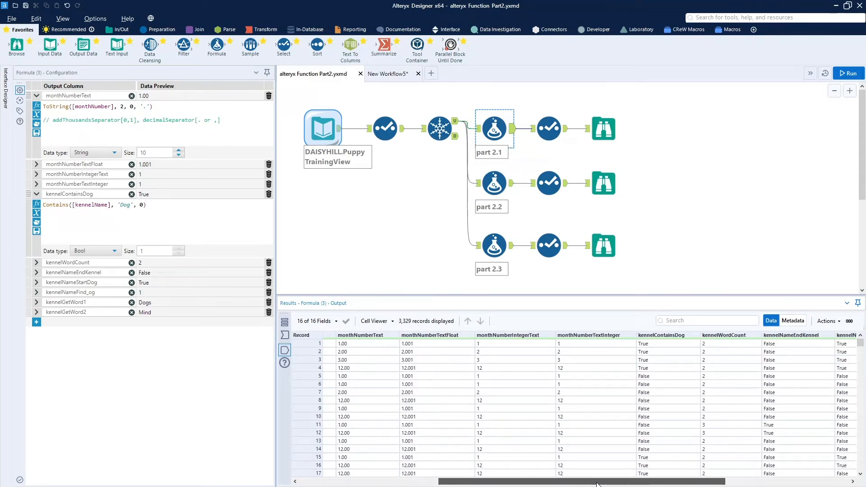
click(36, 263)
ctrl+scroll(128, 285, up, 3)
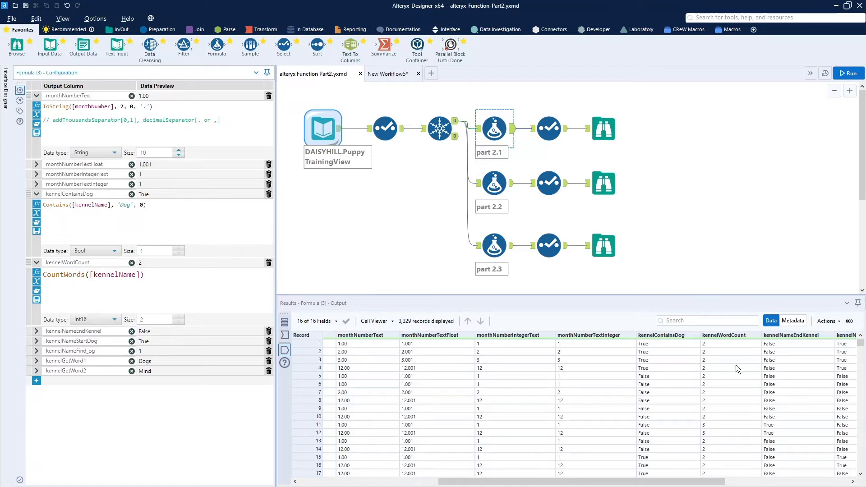
scroll(744, 371, down, 18)
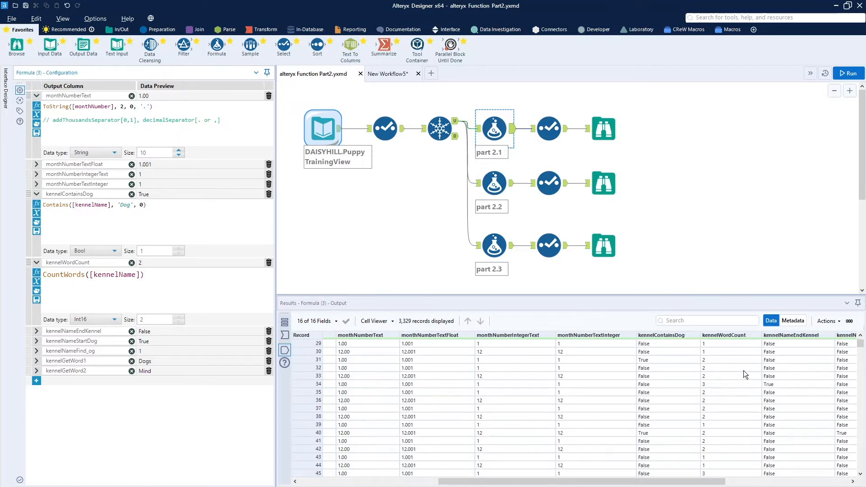
scroll(743, 370, up, 6)
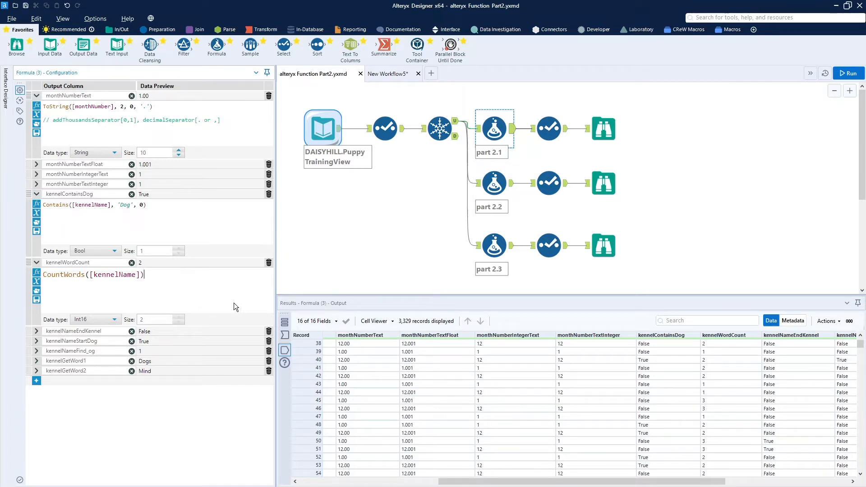
- Expand and enlarge the kennelNameEndKennel expression to examine its EndsWith formula
click(36, 332)
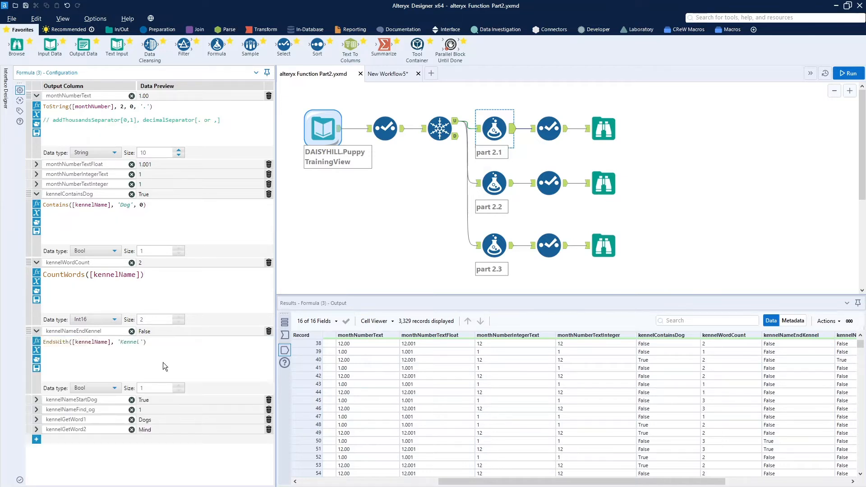
scroll(184, 362, up, 4)
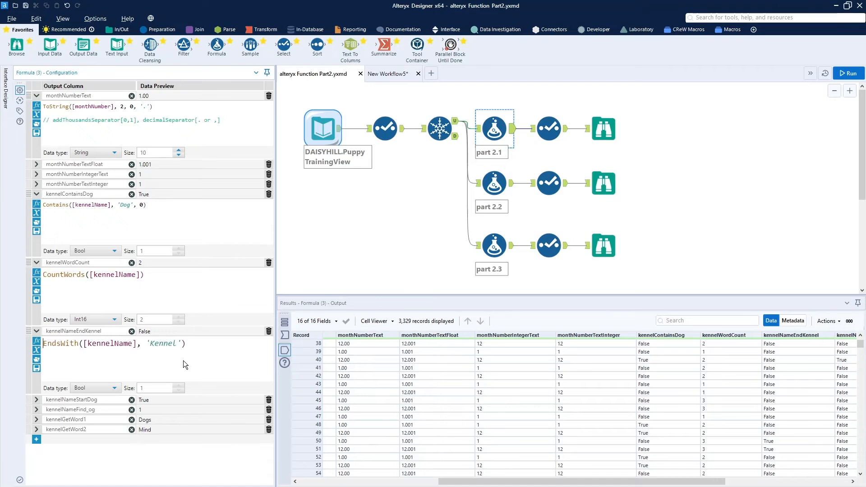
scroll(183, 361, down, 3)
- Expand and enlarge the kennelNameStartDog expression, and examine its StartsWith formula and output column
click(36, 400)
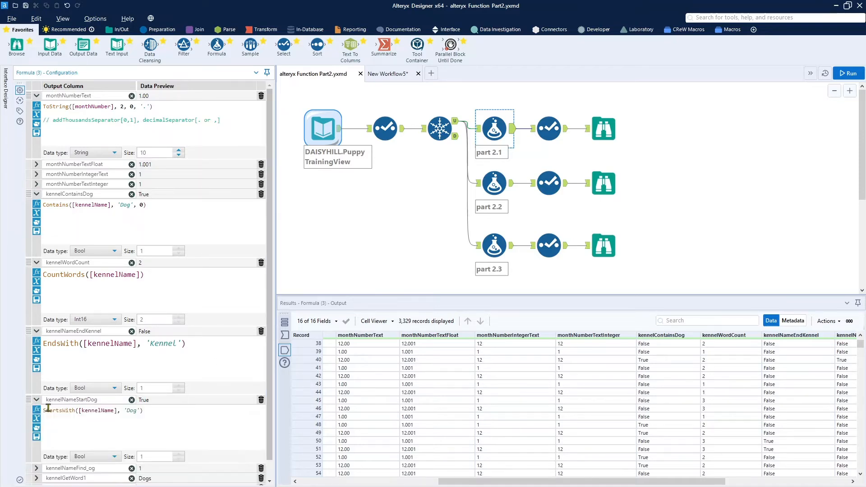
scroll(185, 432, up, 5)
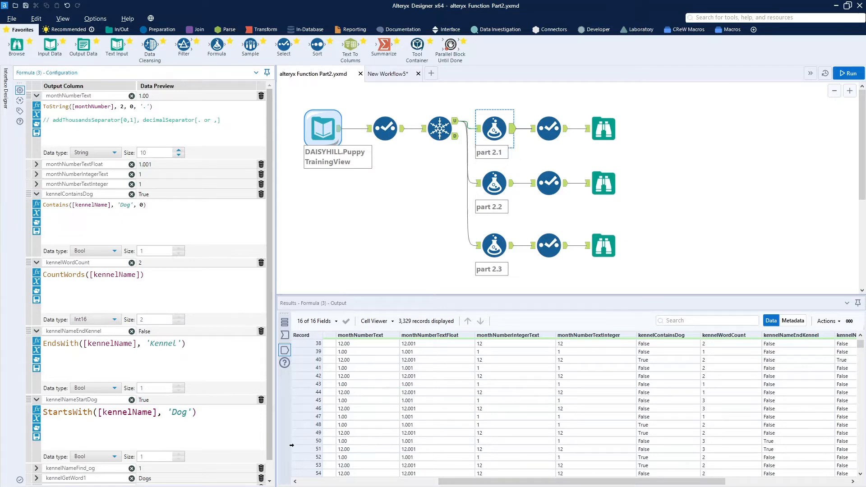
drag(495, 484, 556, 485)
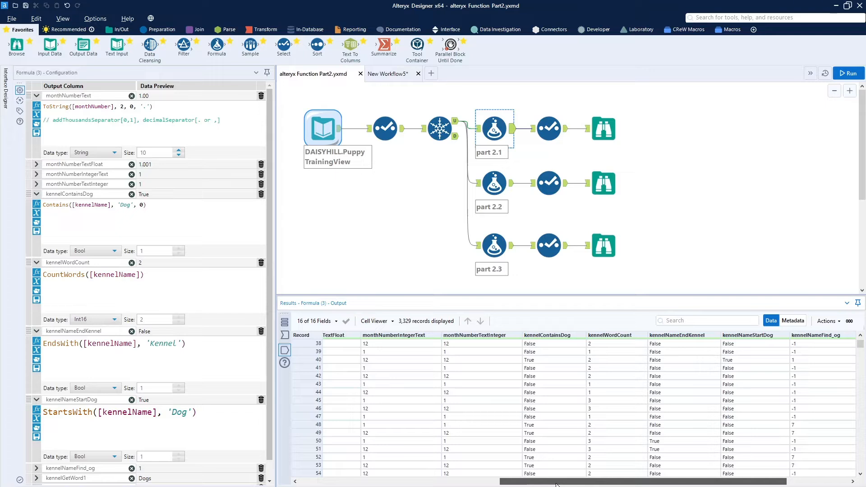
drag(556, 485, 447, 482)
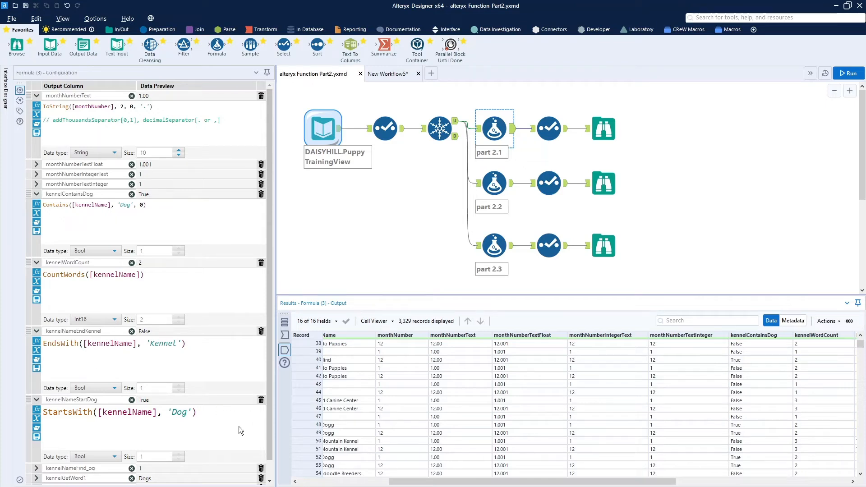
- Expand and enlarge the kennelNameFind_og expression to examine its case-sensitive FindString formula
drag(267, 421, 266, 457)
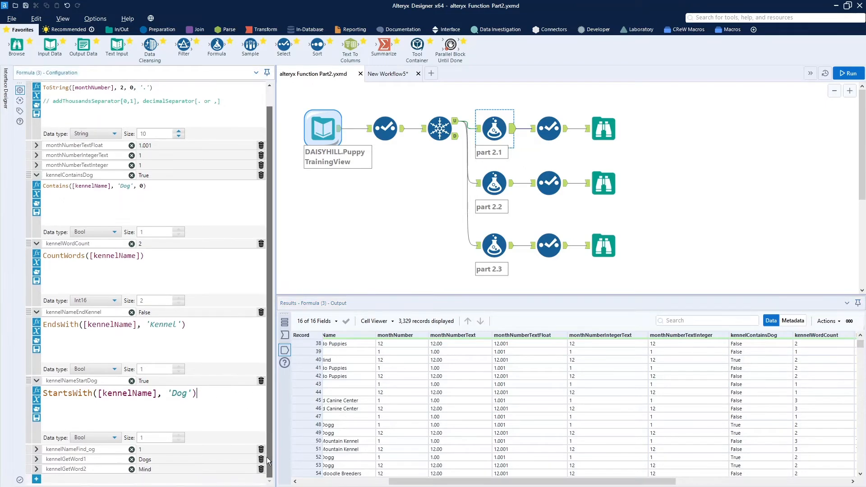
click(36, 449)
scroll(170, 440, down, 2)
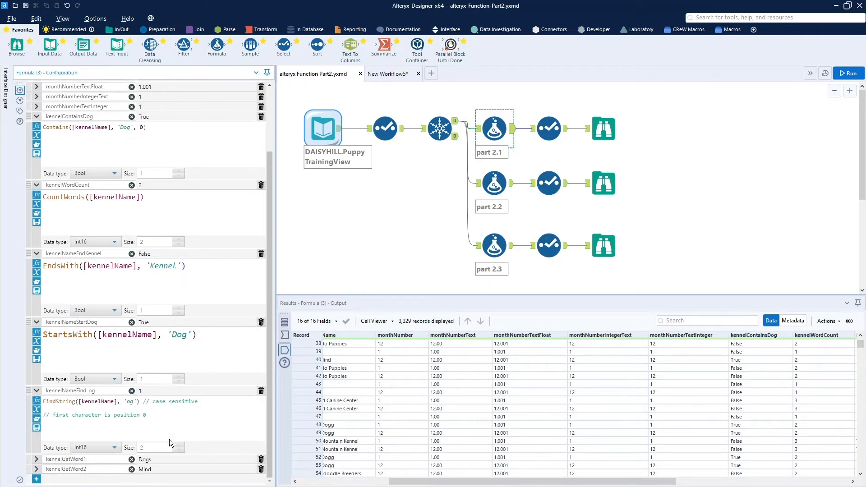
scroll(224, 418, up, 4)
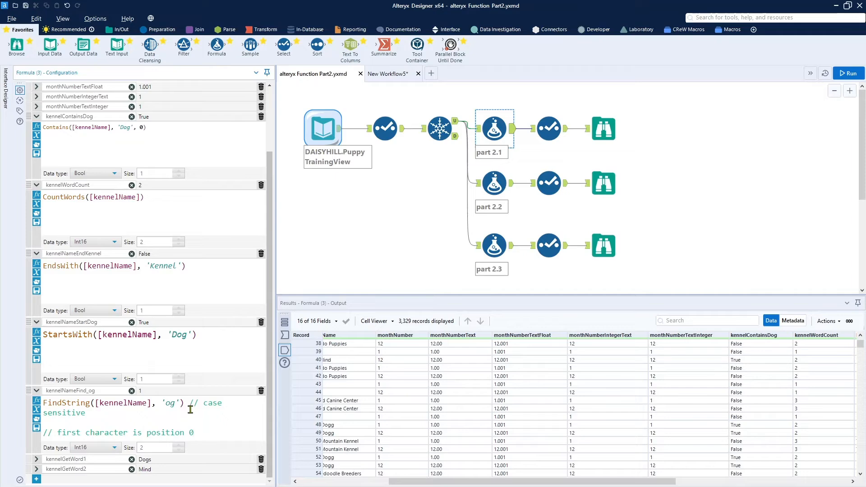
- Open the part 2.1 Browse results and examine the kennelNameFind_og column against the kennel names
click(549, 183)
click(603, 182)
click(604, 128)
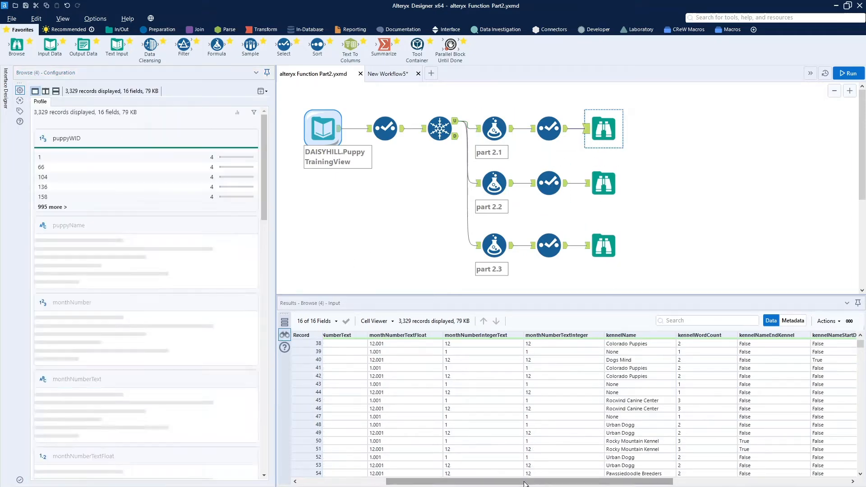
drag(533, 481, 730, 486)
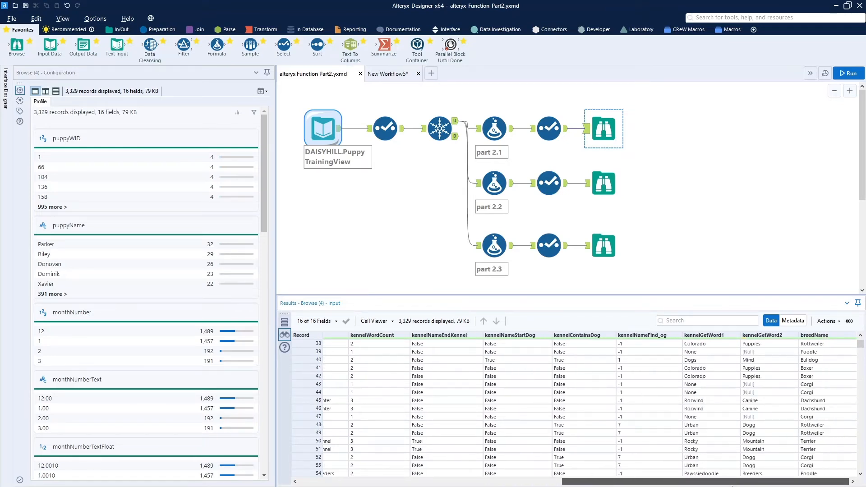
drag(732, 486, 697, 486)
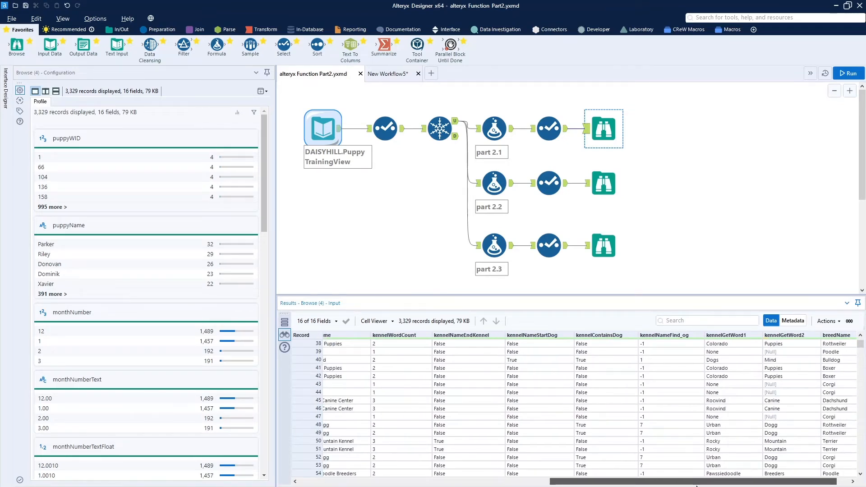
- Compare further kennelNameFind_og values with the kennelName column in the part 2.1 Browse results
scroll(683, 465, right, 2)
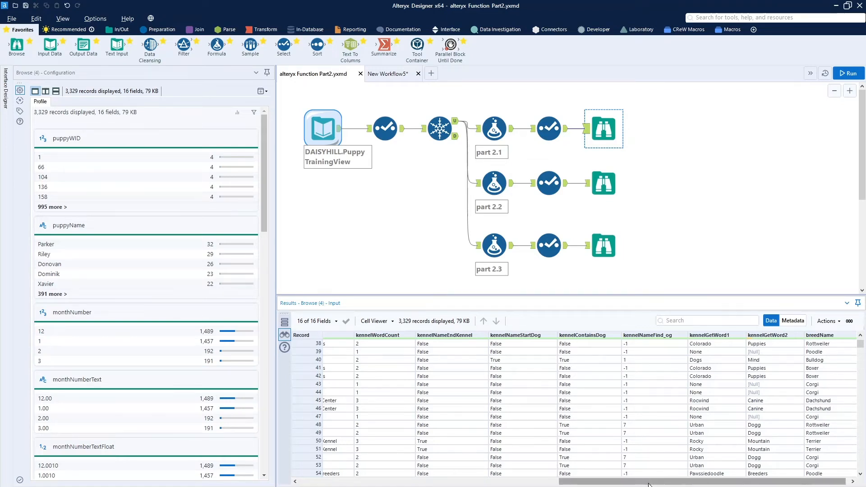
drag(648, 485, 615, 484)
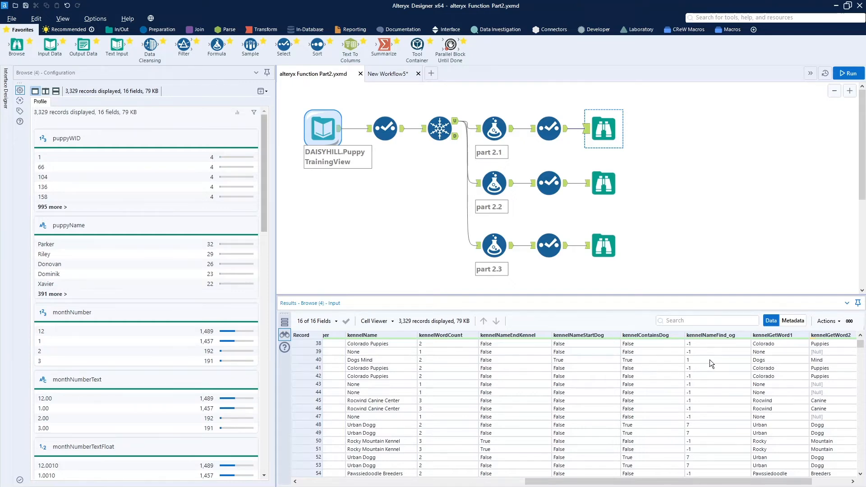
scroll(710, 359, down, 15)
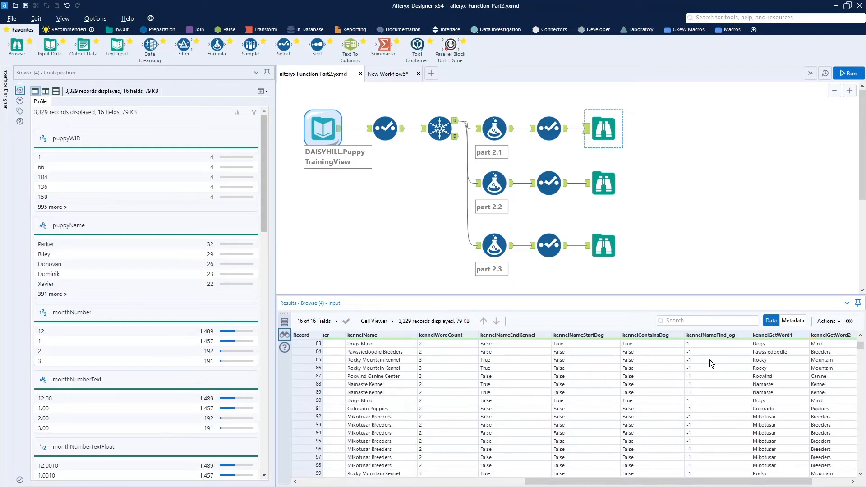
- Reopen the part 2.1 Formula tool, enlarge the kennelGetWord1 expression, and examine its GetWord formula and output column
click(555, 262)
click(496, 132)
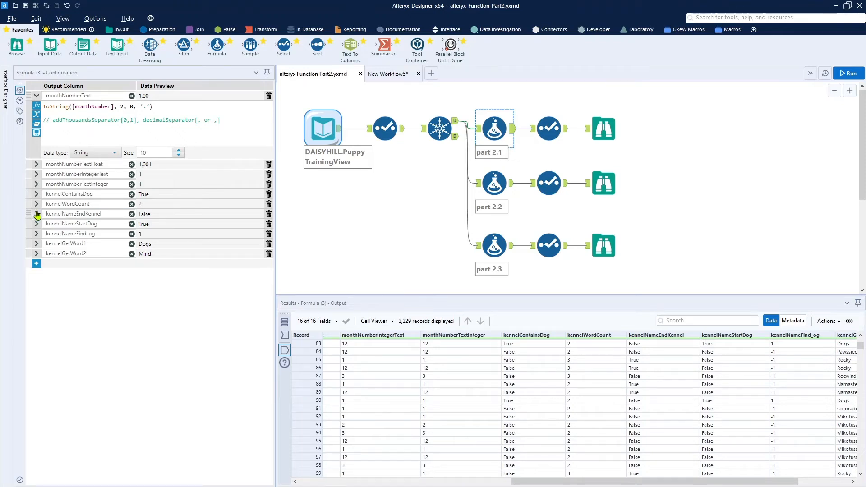
click(36, 244)
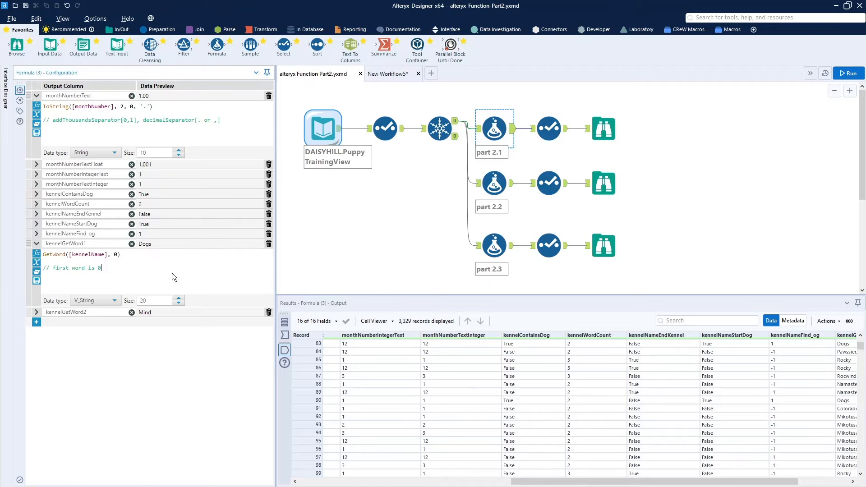
ctrl+scroll(172, 272, up, 3)
ctrl+scroll(172, 273, up, 1)
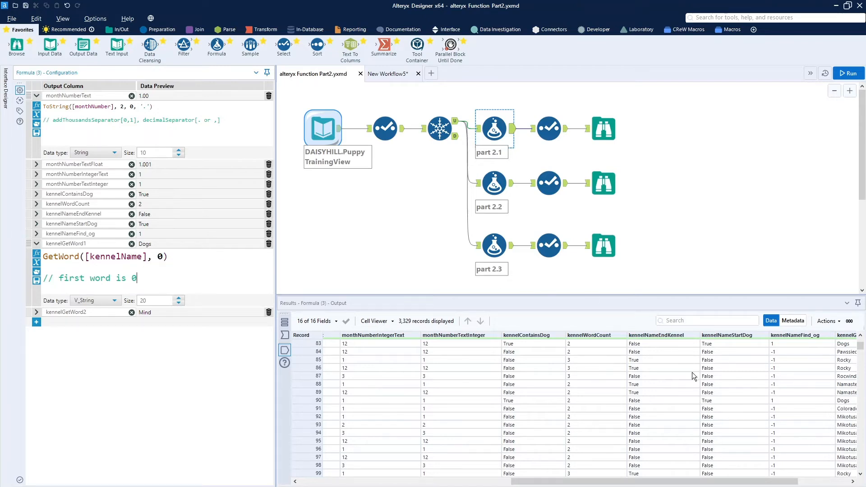
drag(681, 483, 744, 485)
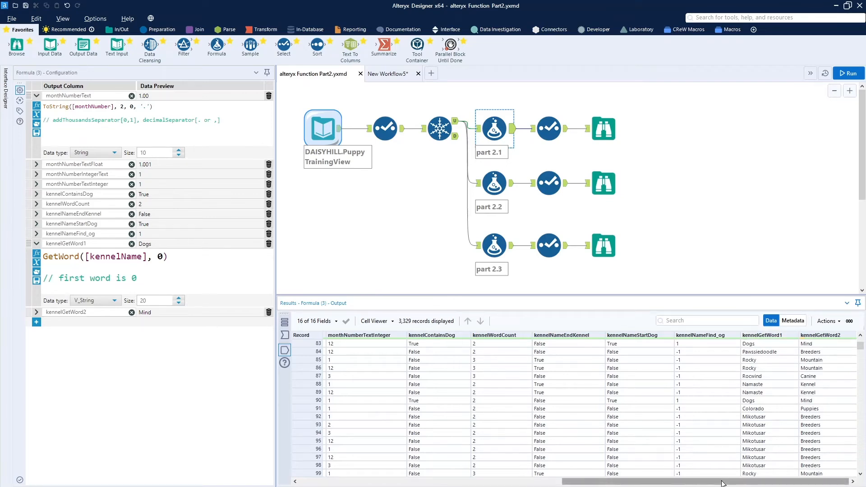
drag(722, 483, 752, 483)
- Expand and enlarge the kennelGetWord2 expression to examine its GetWord formula, and reopen the part 2.1 Browse results
click(36, 313)
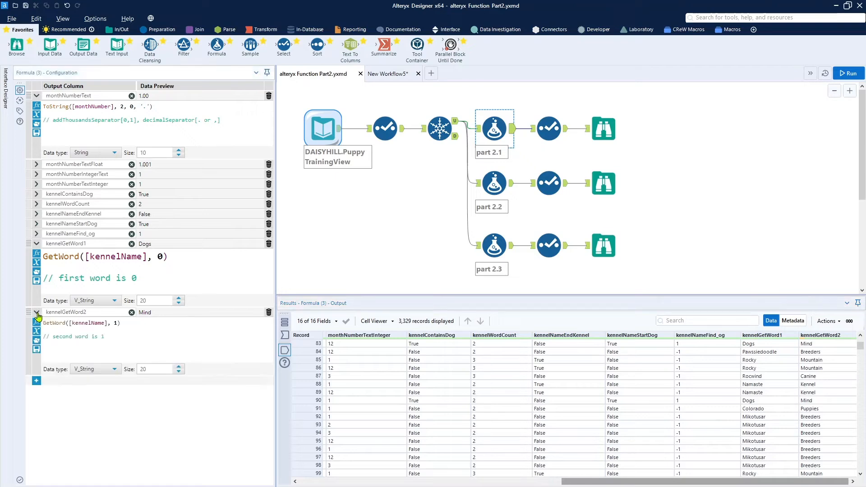
ctrl+scroll(190, 328, up, 4)
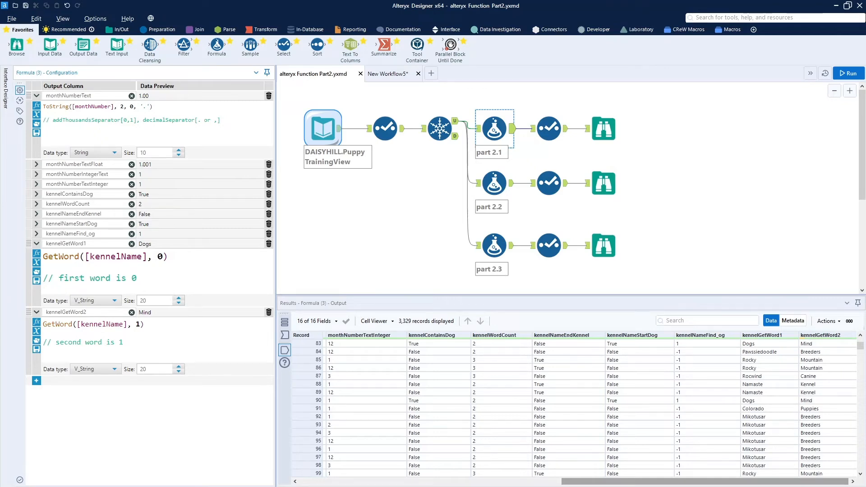
click(604, 129)
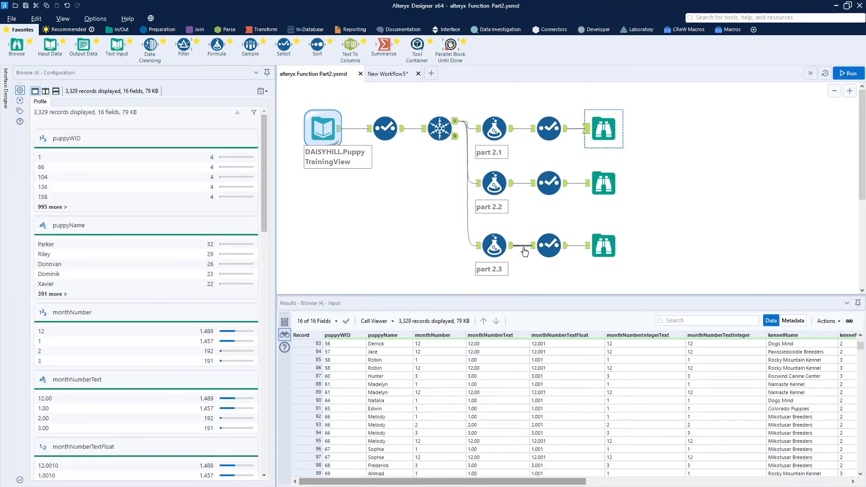
- Open the part 2.2 Formula tool and its Browse results to look over the breedName output columns
click(497, 191)
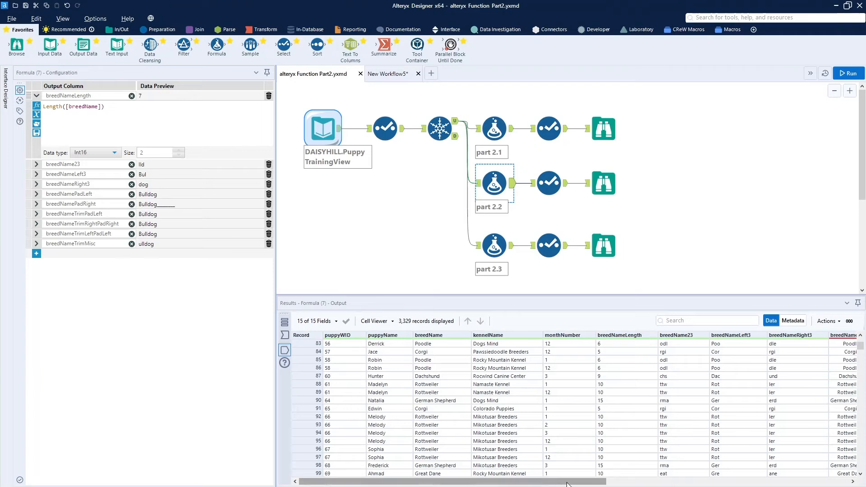
drag(566, 485, 615, 484)
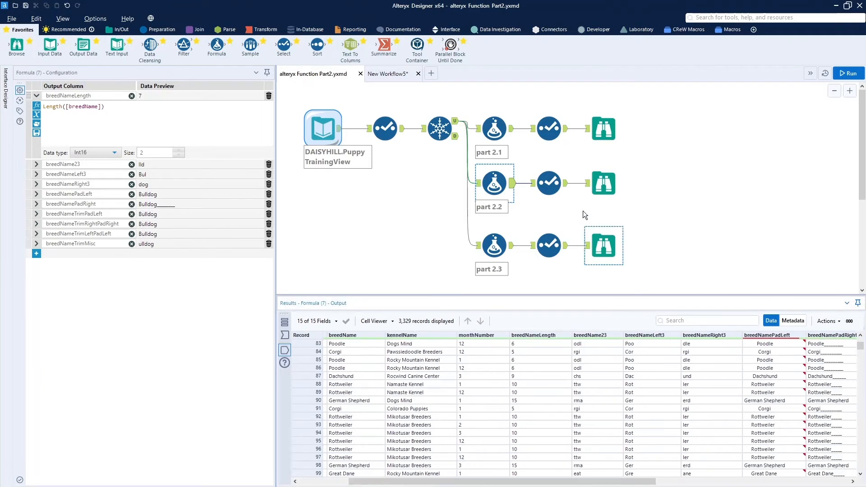
click(614, 184)
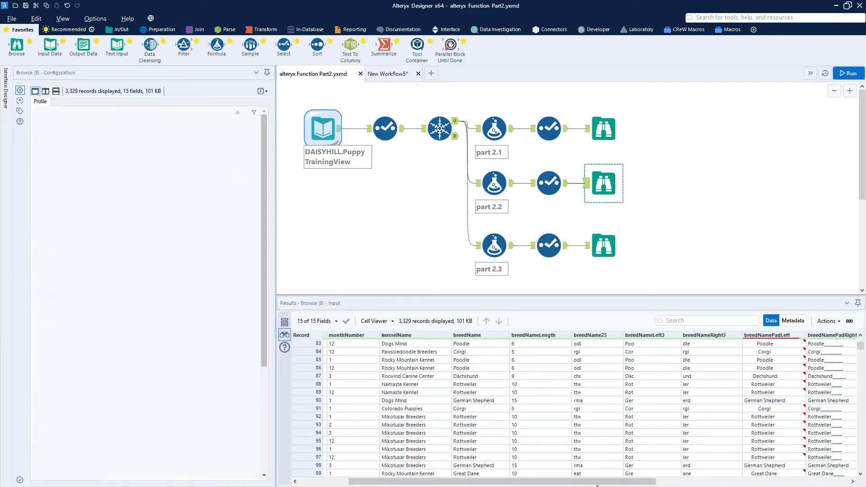
drag(591, 485, 651, 484)
drag(547, 482, 544, 482)
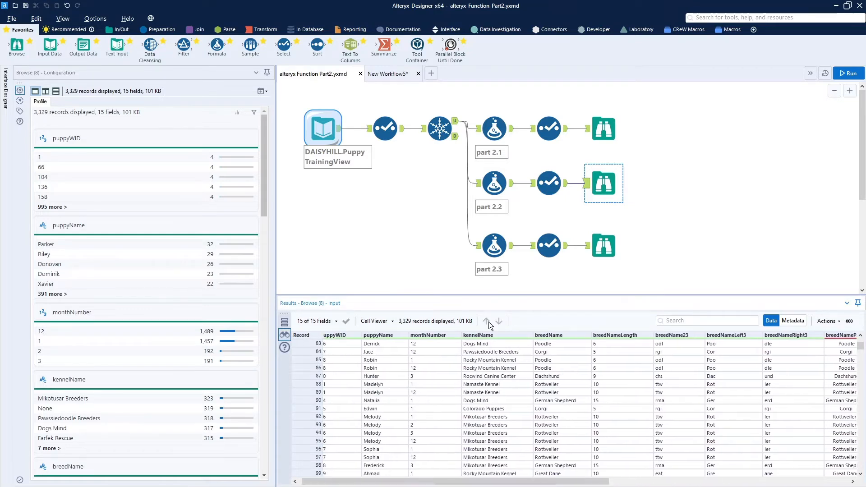
- Reopen the part 2.2 Formula tool, enlarge the breedNameLength expression, and examine its Length formula and output column
click(495, 182)
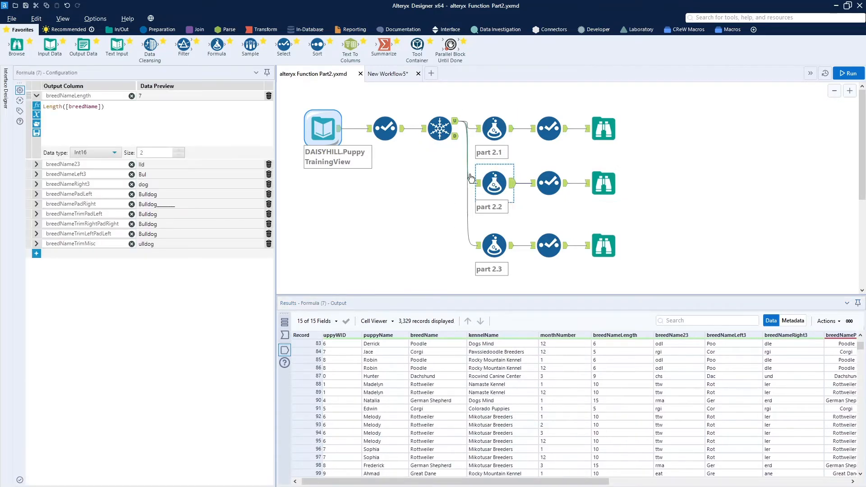
click(201, 115)
scroll(166, 111, up, 3)
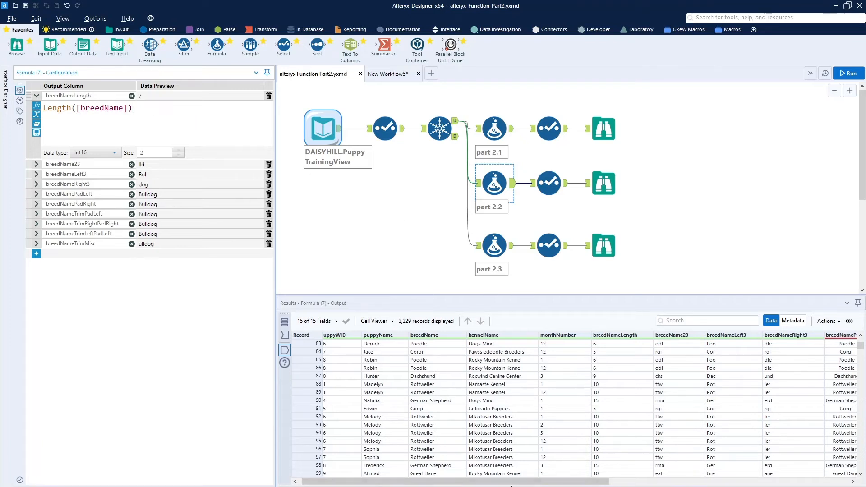
drag(516, 482, 570, 482)
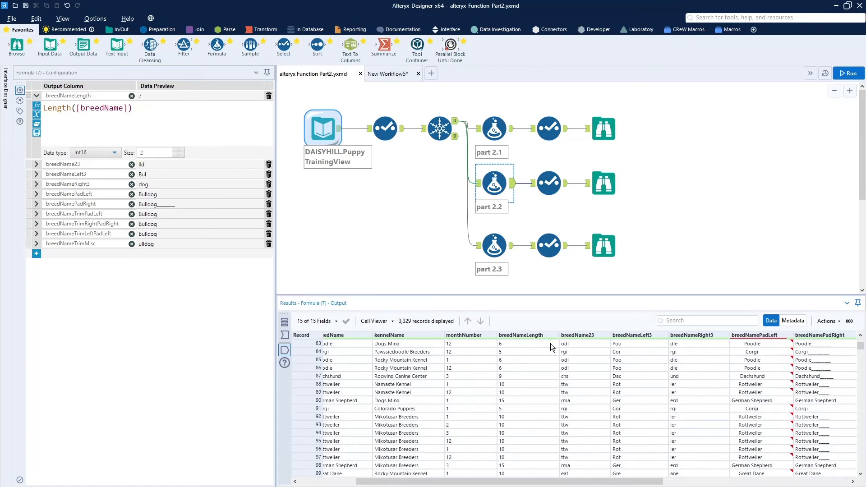
scroll(546, 367, down, 3)
scroll(546, 367, up, 20)
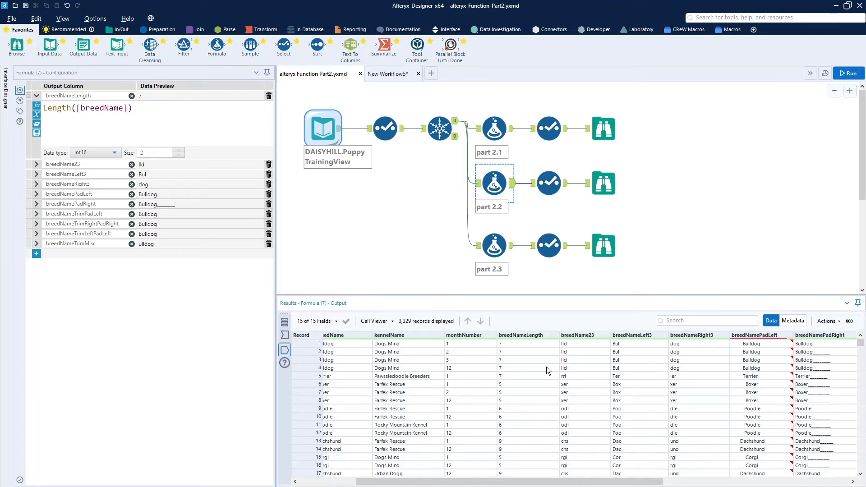
- Expand the breedName23 expression to examine its Substring formula, and compare its values with breedName in the part 2.2 Browse results
click(35, 168)
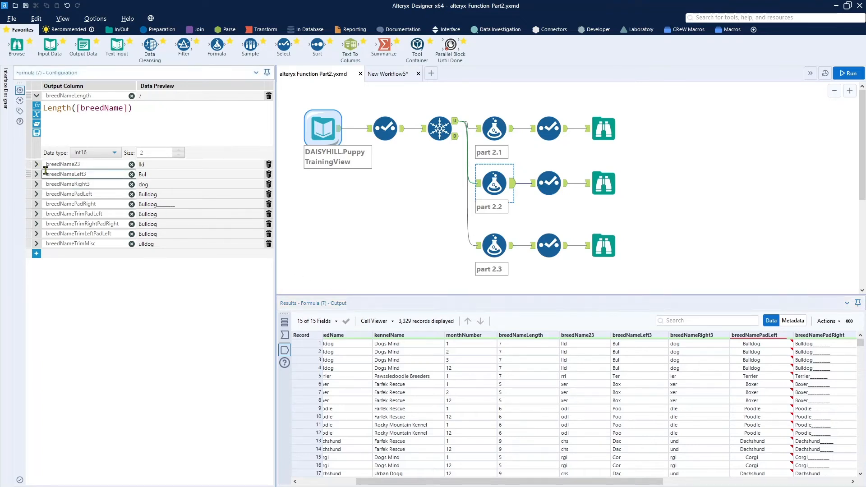
click(35, 169)
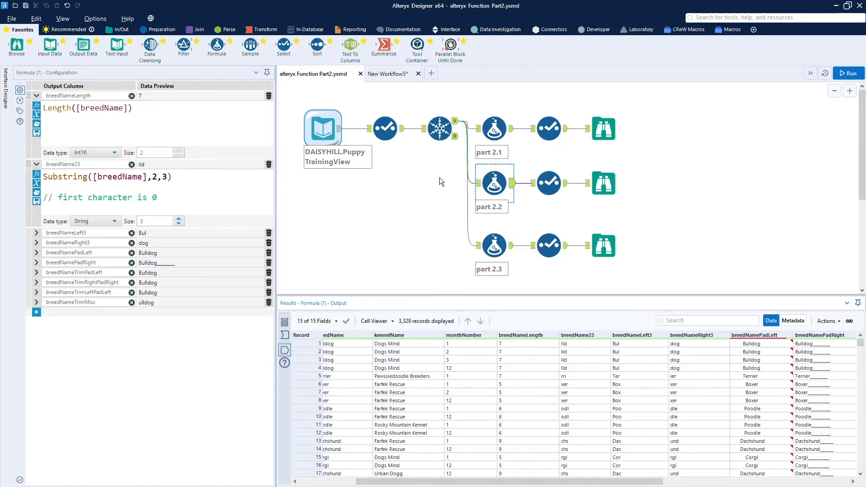
click(601, 184)
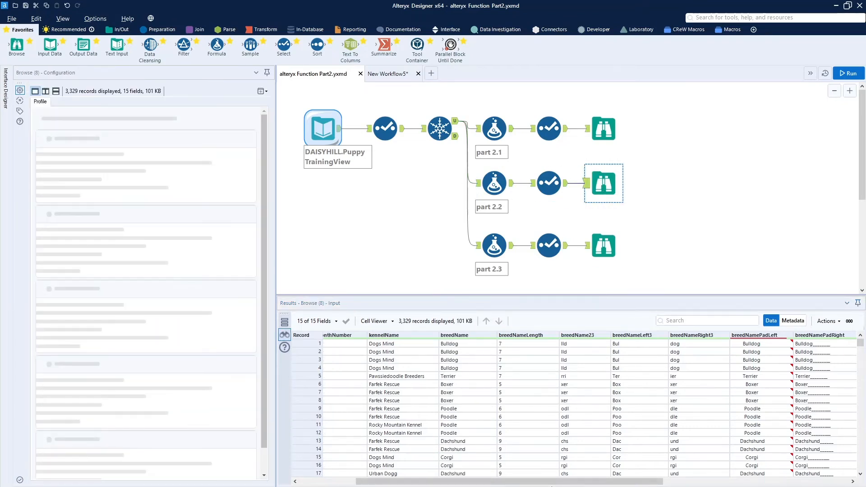
drag(555, 484, 607, 483)
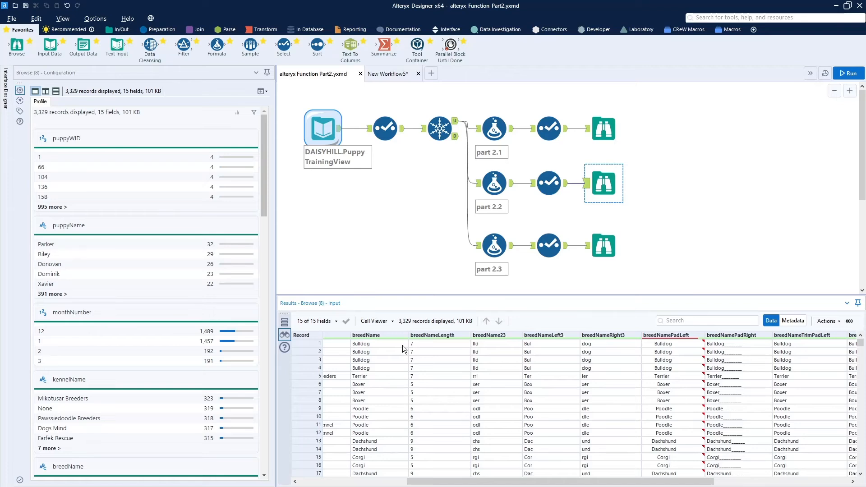
- In the part 2.2 Formula tool, expand and enlarge the breedNameLeft3 and breedNameRight3 expressions to examine their Left and Right formulas
click(495, 183)
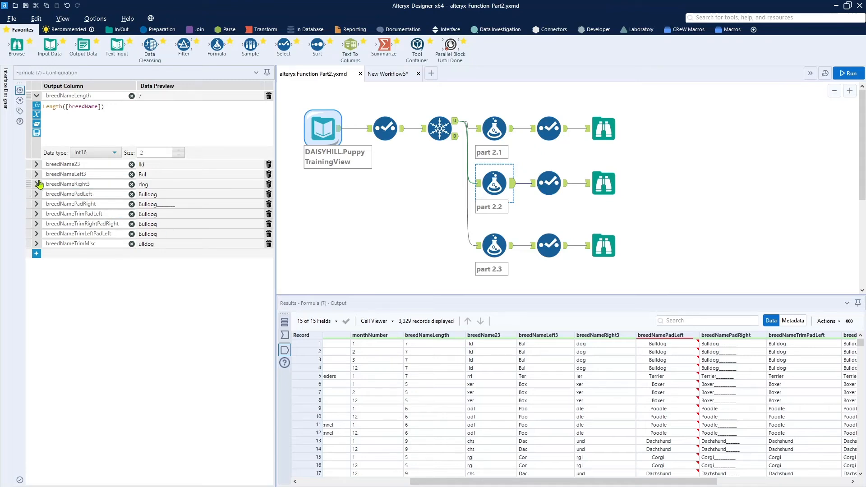
click(36, 174)
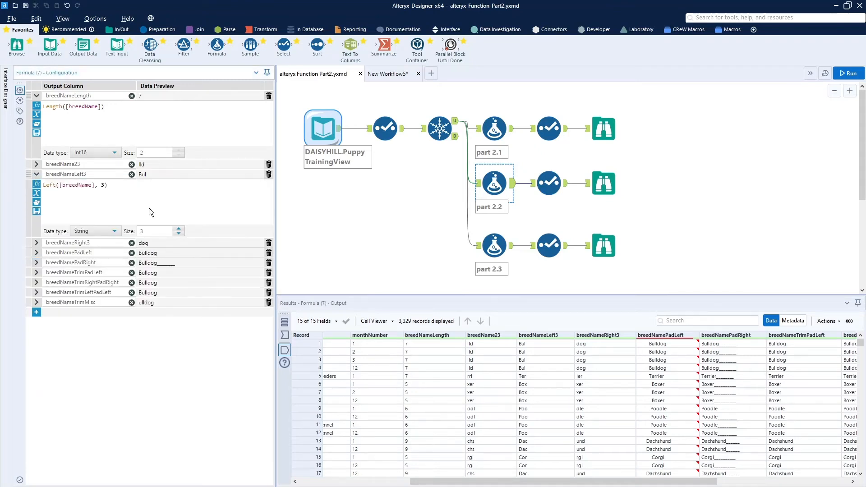
scroll(149, 209, up, 3)
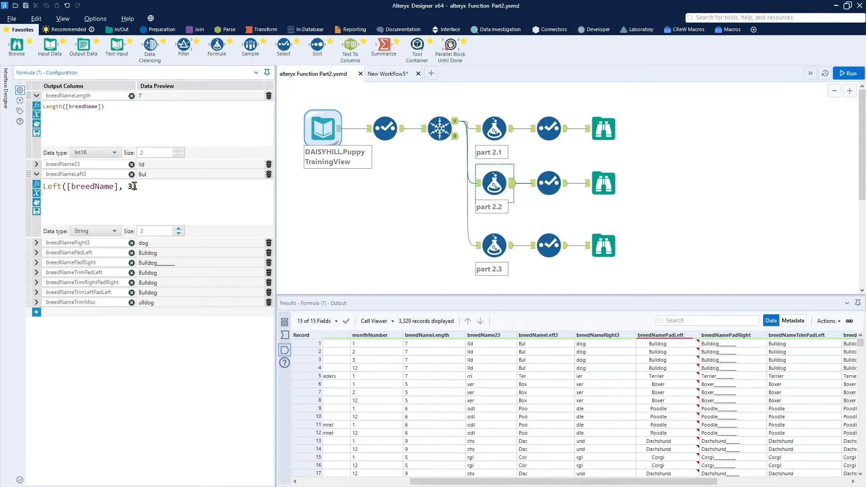
click(88, 242)
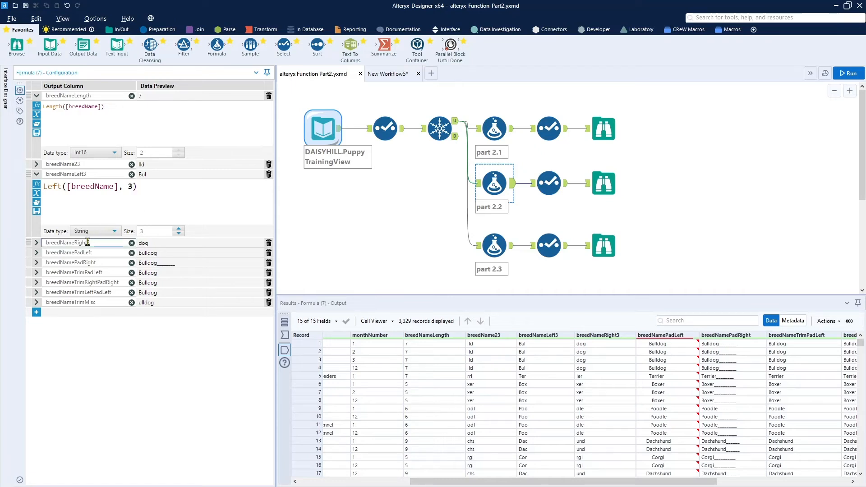
click(37, 243)
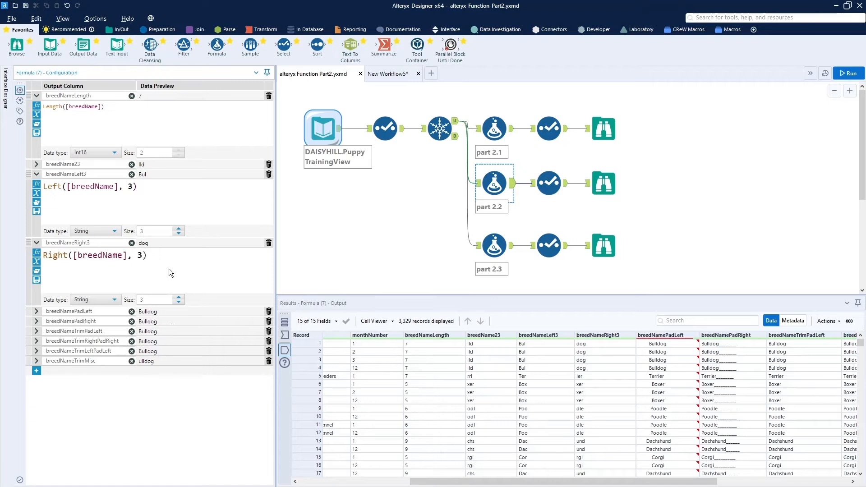
scroll(169, 269, up, 1)
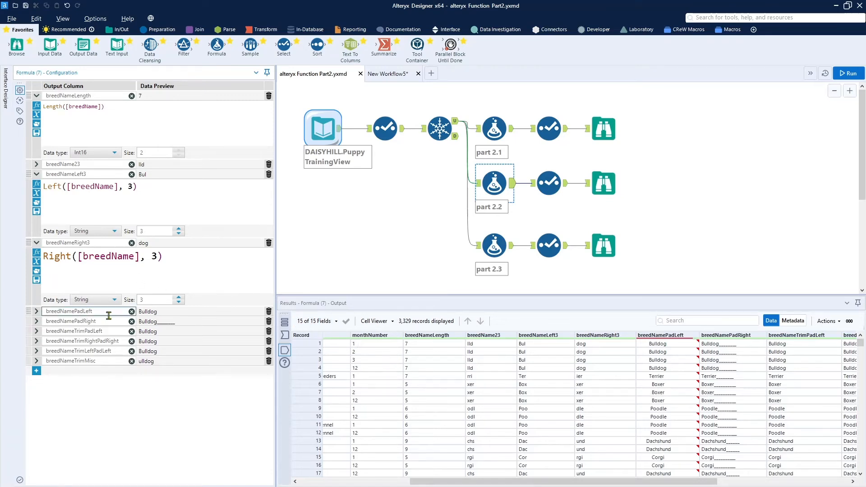
- Expand the breedNamePadLeft and breedNamePadRight expressions to examine their PadLeft and PadRight formulas and the padded output
click(37, 312)
click(157, 339)
scroll(157, 340, up, 4)
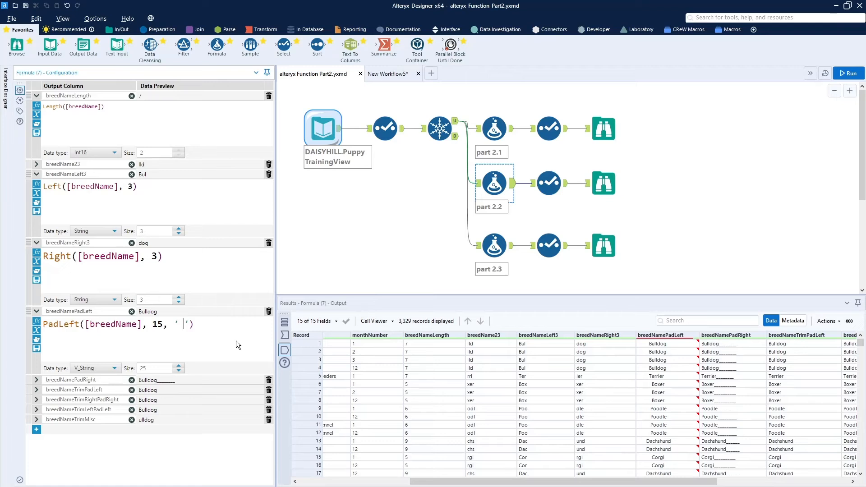
mouse_move(671, 349)
click(37, 380)
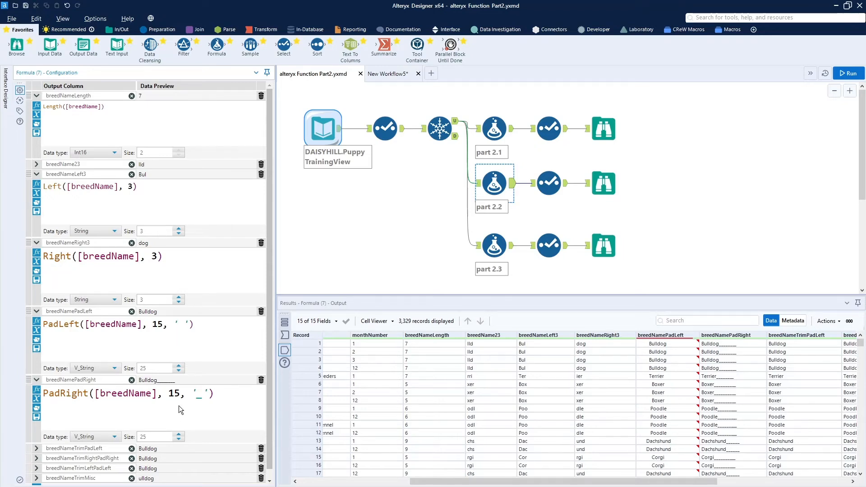
- Expand and enlarge the breedNameTrimPadLeft expression to examine its Trim formula, and collapse the breedNamePadRight expression
scroll(179, 405, down, 1)
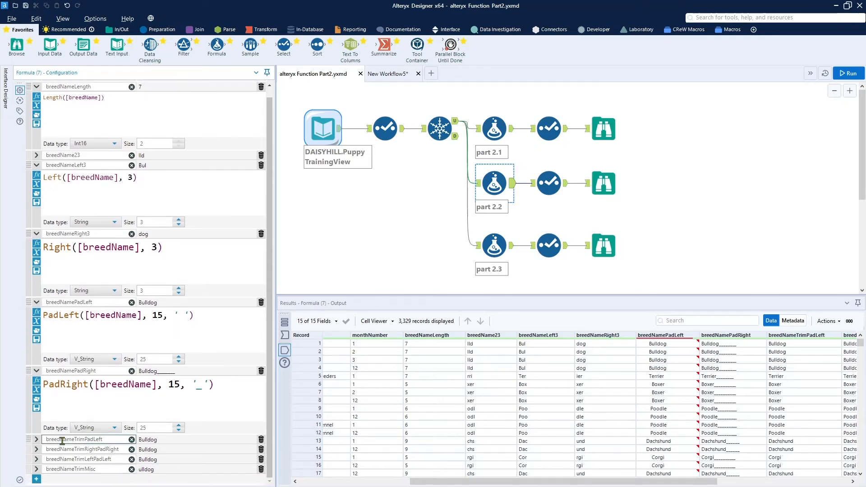
click(37, 439)
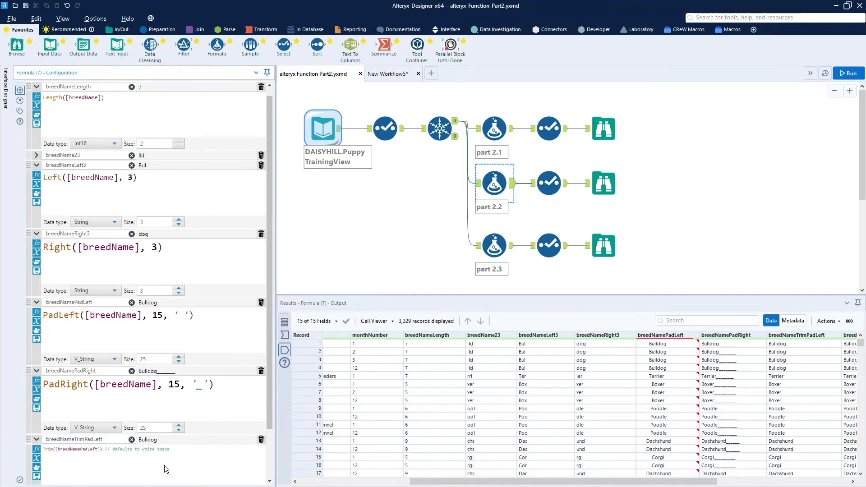
scroll(165, 465, up, 5)
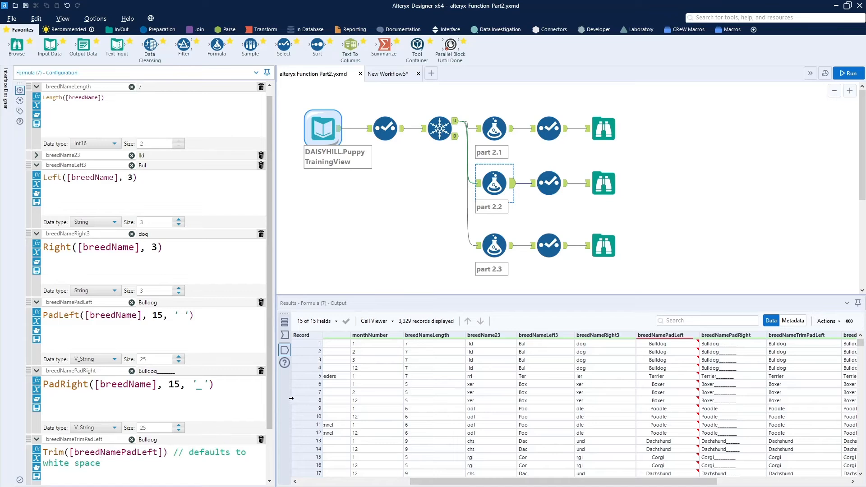
click(34, 372)
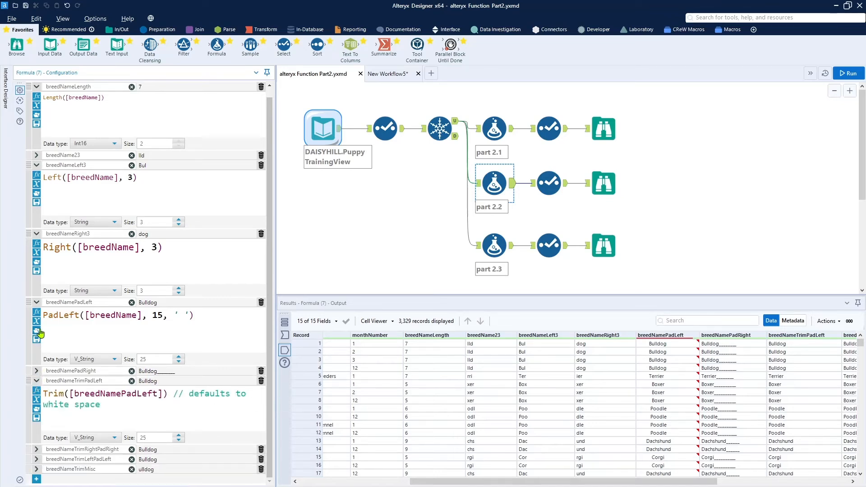
double_click(42, 302)
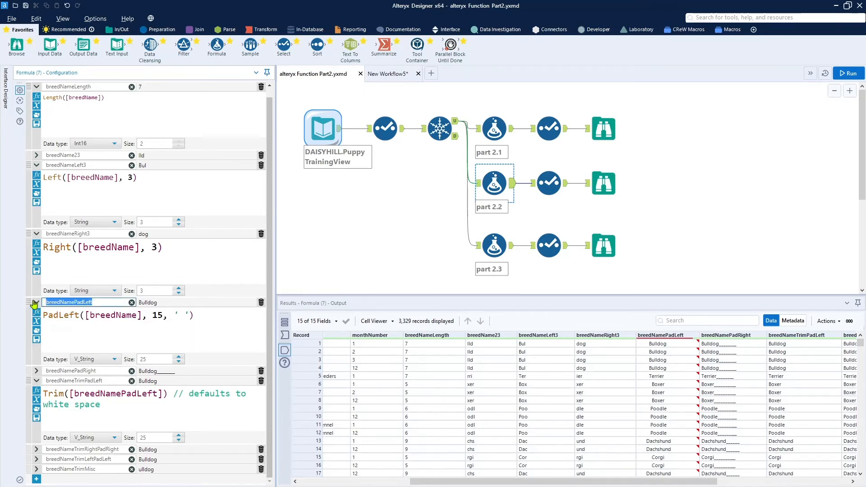
- Collapse the breedNamePadLeft and breedNameRight3 expressions, and examine the trimmed breed name columns in the part 2.2 results
click(37, 303)
click(39, 244)
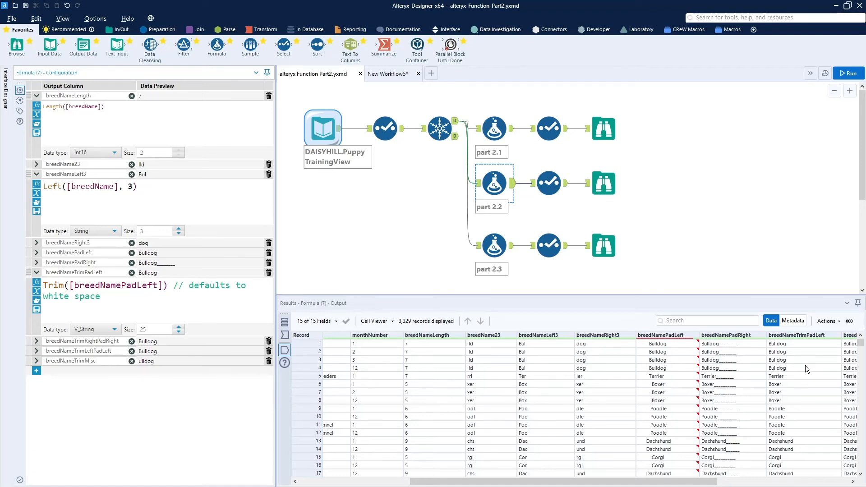
scroll(806, 367, down, 6)
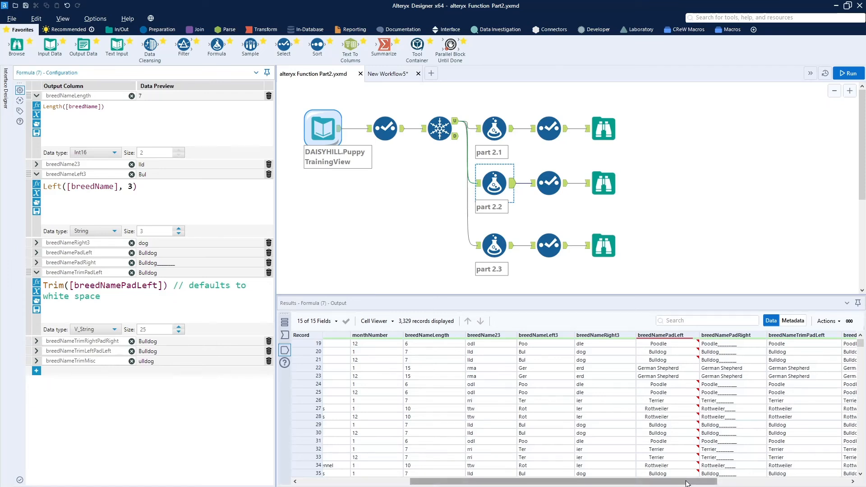
drag(687, 483, 824, 486)
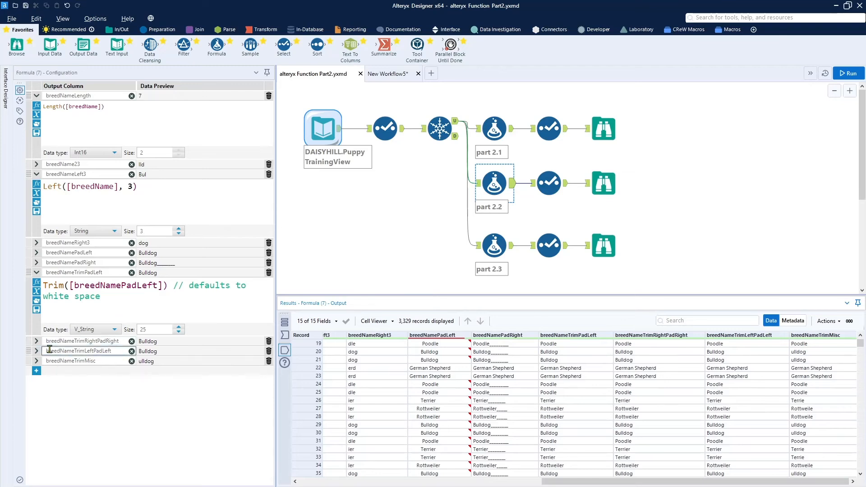
- Expand and enlarge the breedNameTrimRightPadRight expression to examine its TrimRight formula
click(38, 342)
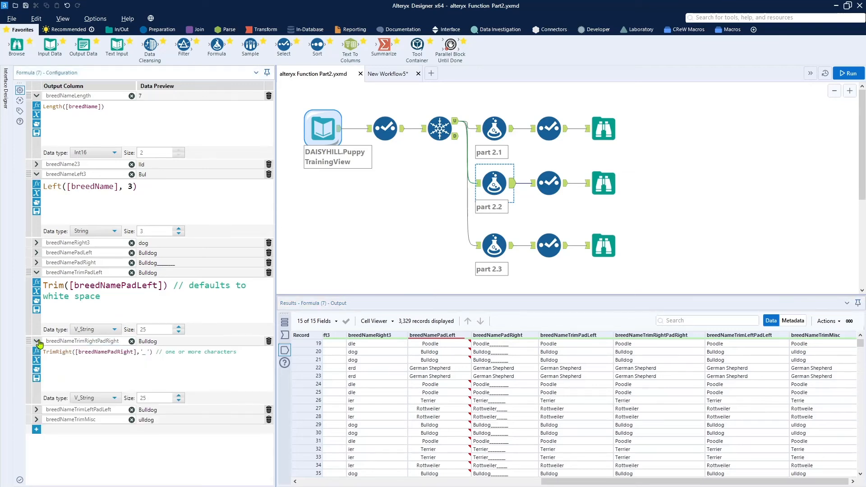
ctrl+scroll(109, 372, up, 2)
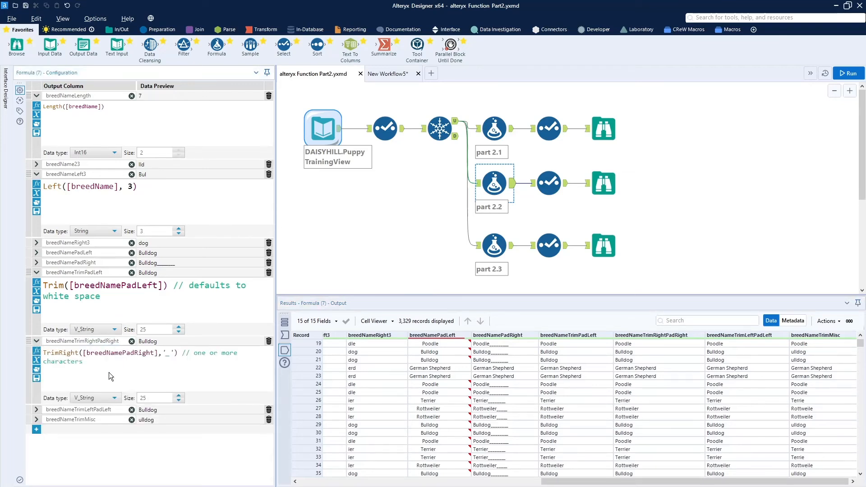
ctrl+scroll(109, 372, up, 1)
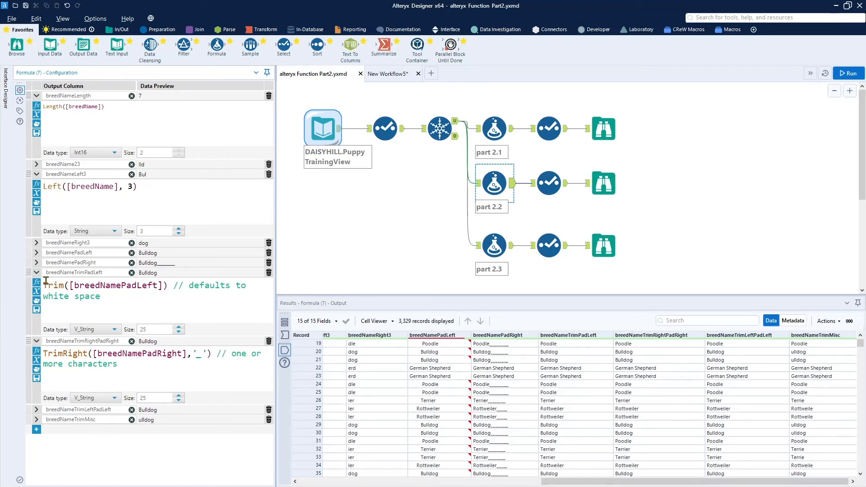
- Collapse the breedNameLeft3 expression, and expand and enlarge breedNameTrimLeftPadLeft to examine its TrimLeft formula
click(36, 174)
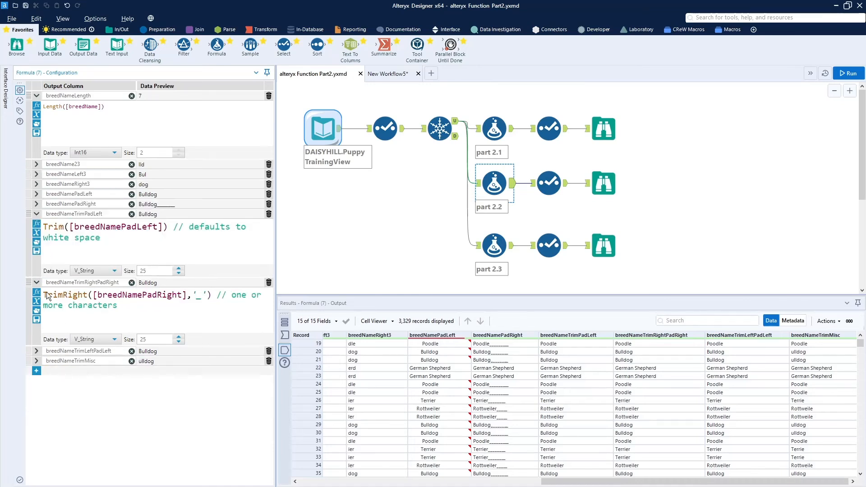
click(37, 351)
scroll(194, 366, up, 5)
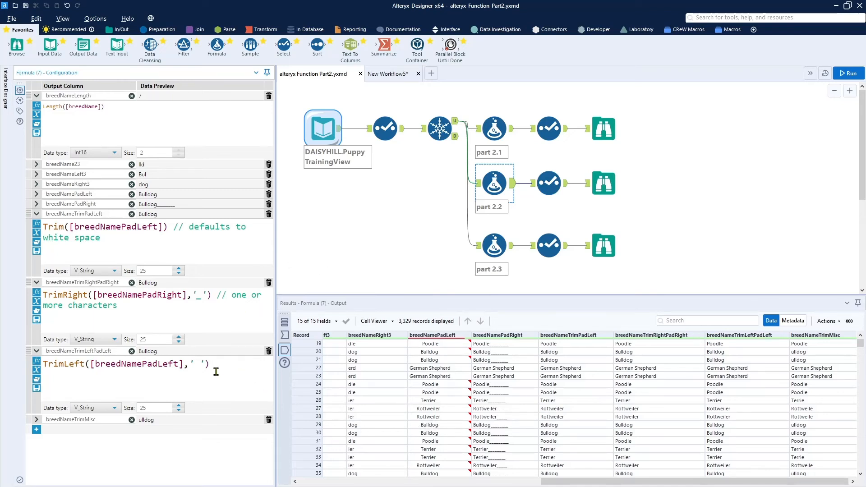
- Expand and enlarge the breedNameTrimMisc expression to examine its case-sensitive Trim formula, and compare its output with the other breed name columns
click(36, 419)
click(103, 447)
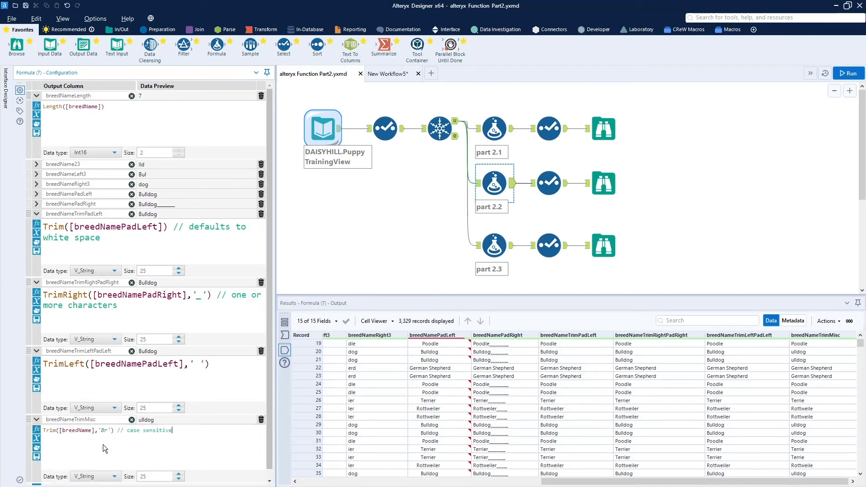
scroll(103, 446, up, 4)
scroll(103, 445, down, 1)
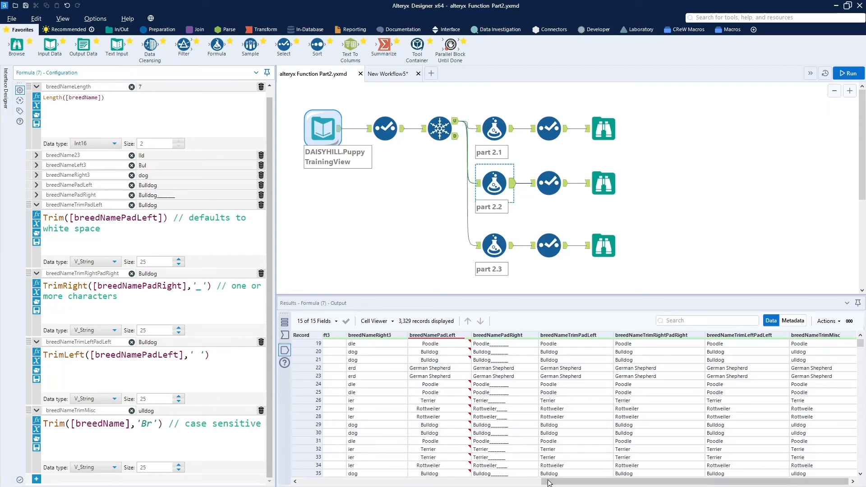
drag(564, 482, 605, 486)
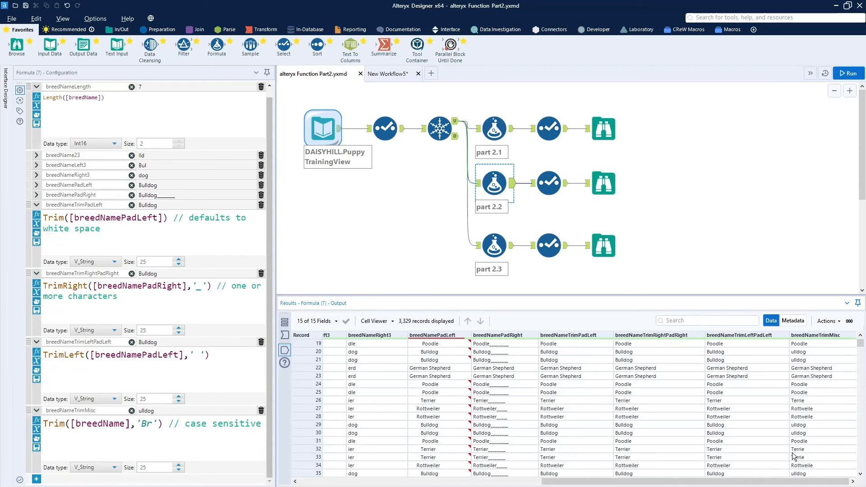
scroll(794, 457, down, 15)
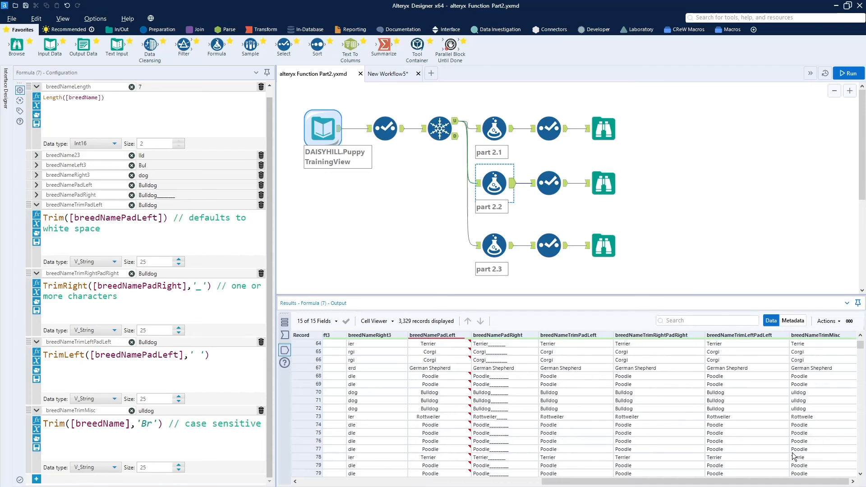
scroll(794, 457, down, 9)
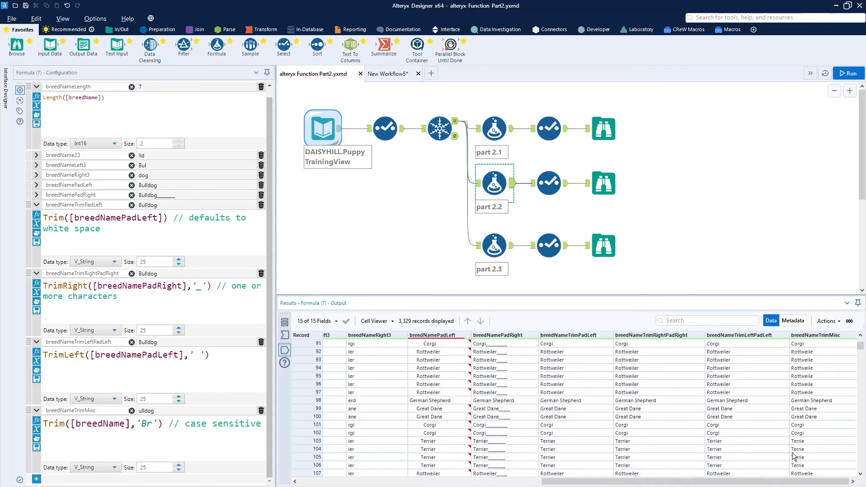
- View the part 2.3 Browse results, and open the part 2.3 Formula tool to examine the enlarged puppyNameReplaceChar expression
scroll(419, 164, down, 3)
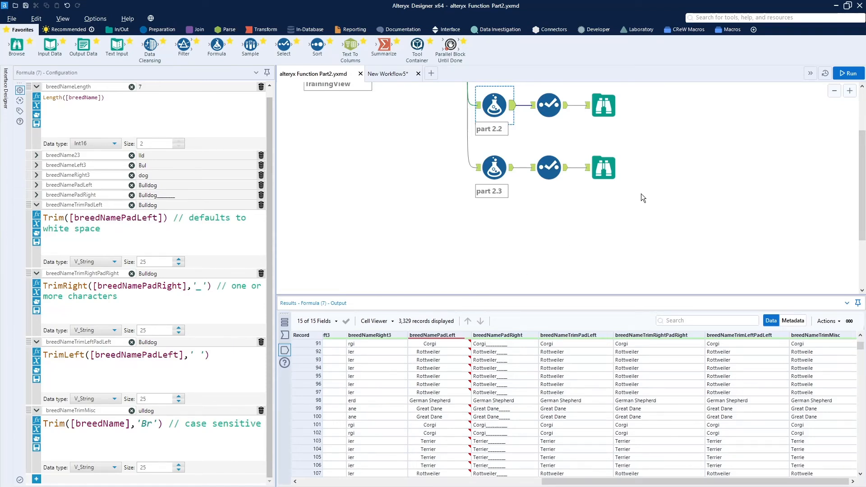
click(604, 170)
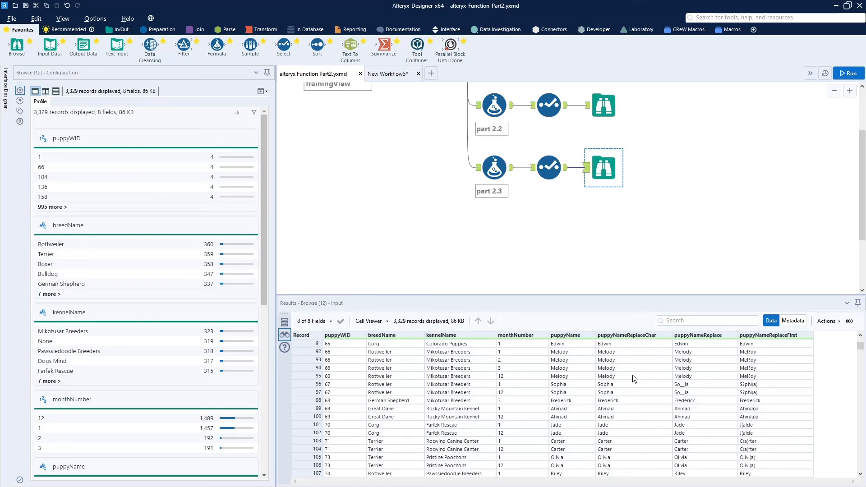
click(495, 167)
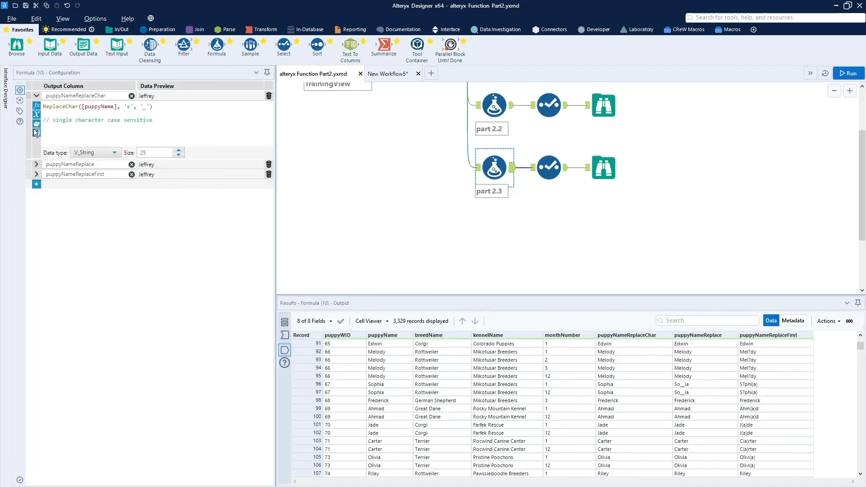
click(178, 121)
scroll(179, 121, up, 3)
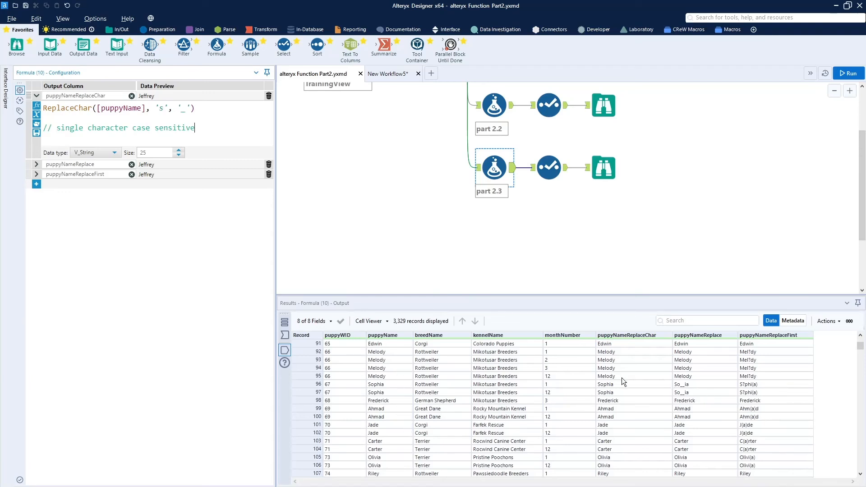
- Look through the part 2.3 results for names in which ReplaceChar substitutes an underscore for a lowercase s
scroll(631, 379, down, 15)
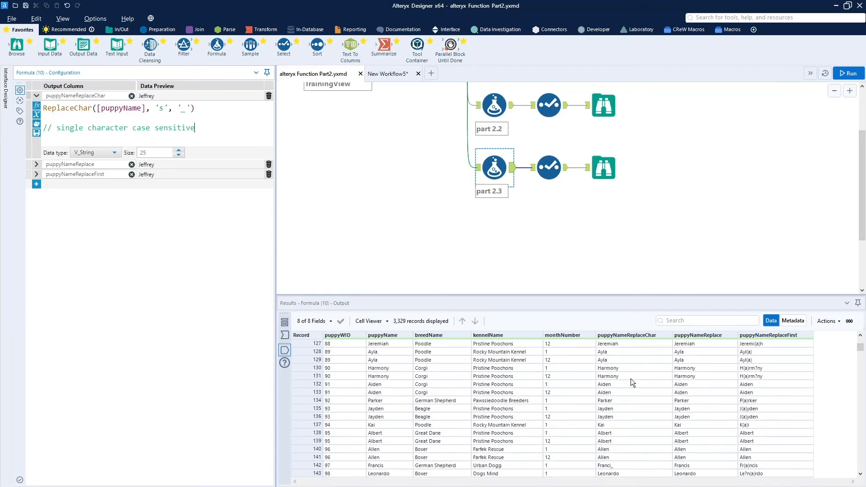
scroll(631, 379, down, 20)
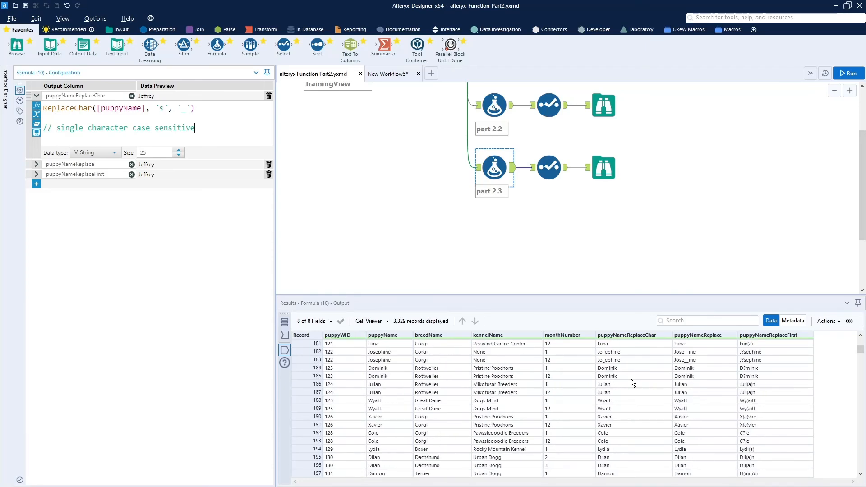
scroll(630, 382, down, 9)
scroll(631, 383, up, 3)
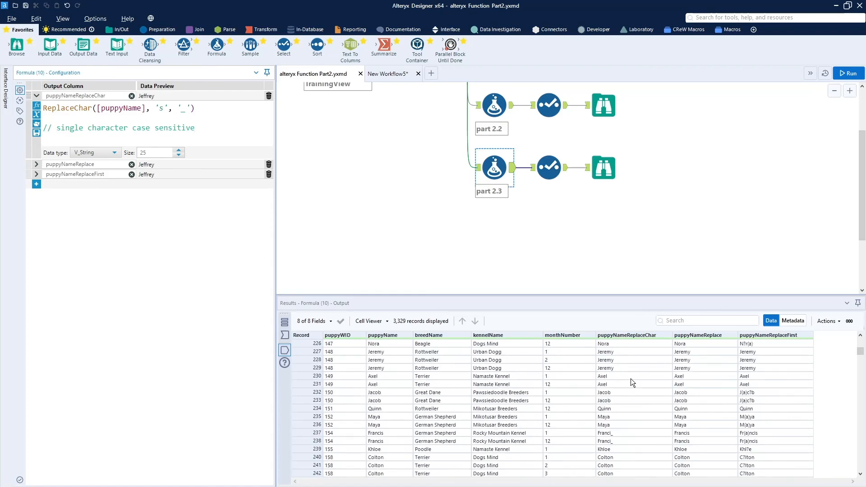
scroll(631, 383, down, 6)
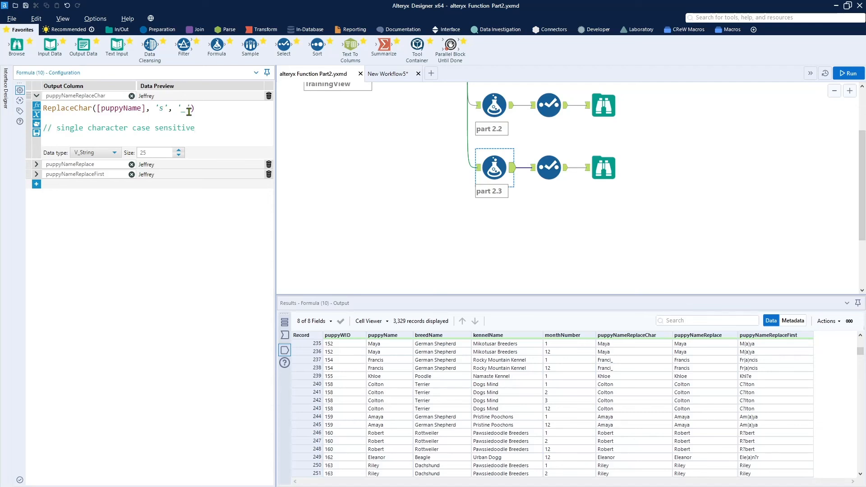
- Expand and enlarge the puppyNameReplace expression to examine its Replace formula, and find names containing "ph" in the results
click(37, 165)
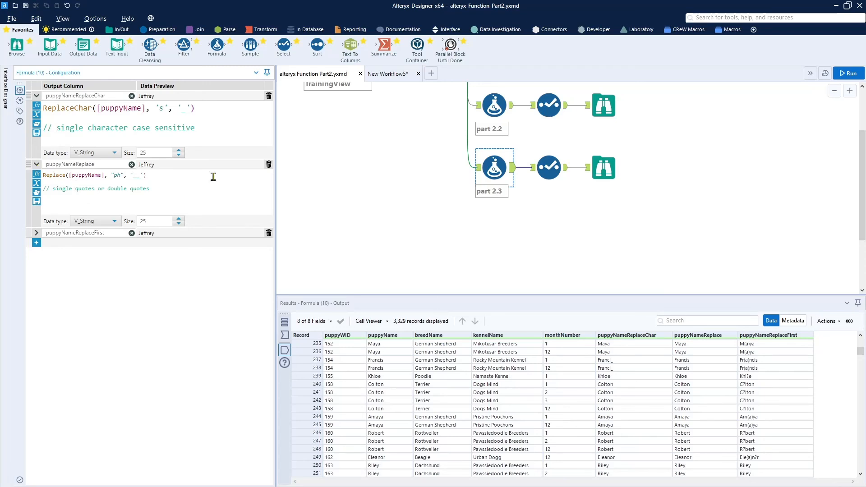
scroll(241, 181, up, 4)
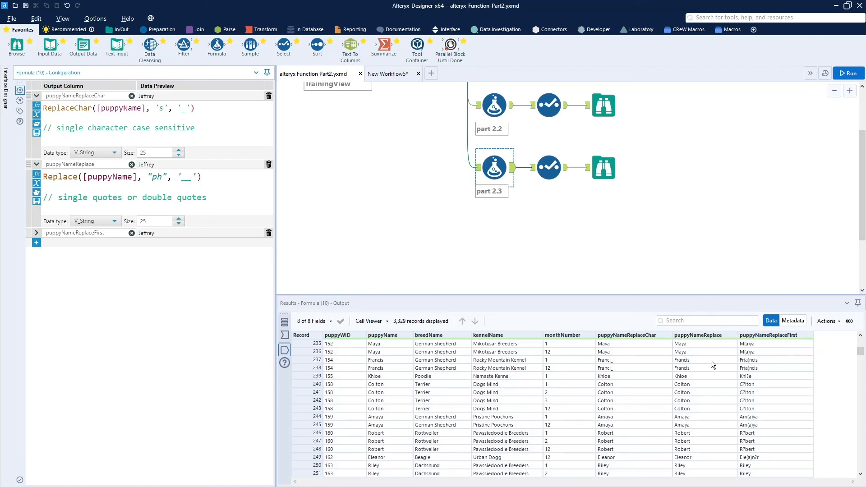
scroll(720, 391, up, 12)
scroll(719, 392, up, 6)
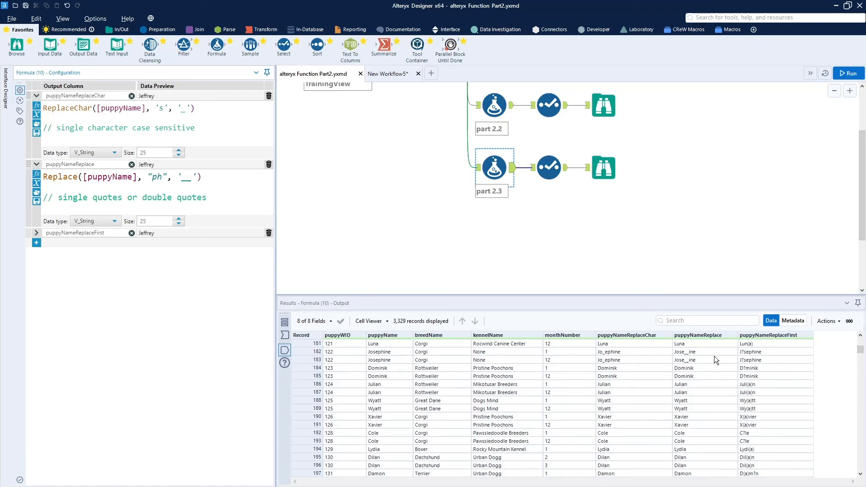
- Expand and enlarge the puppyNameReplaceFirst expression to examine its nested ReplaceFirst formula, and check records 181 and 182 in its output column
click(37, 233)
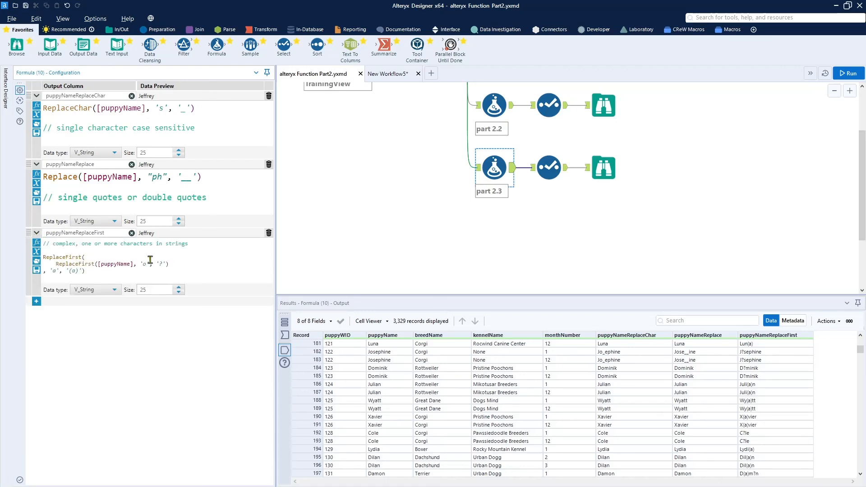
click(221, 259)
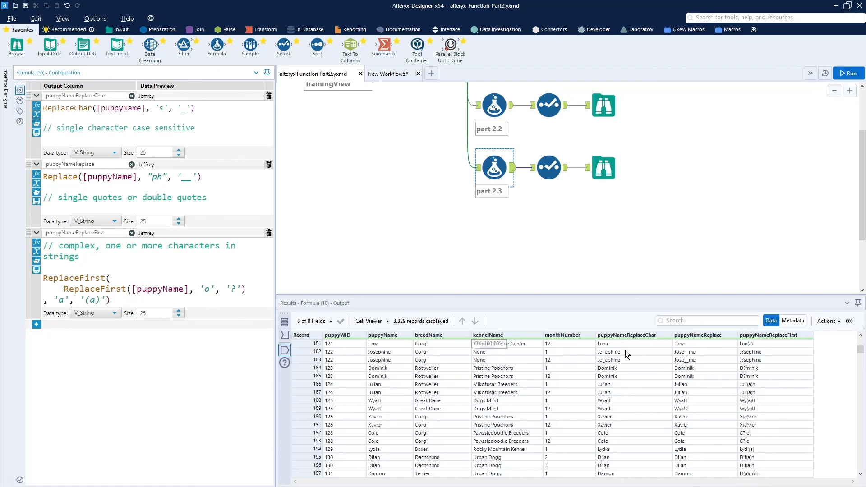
click(775, 346)
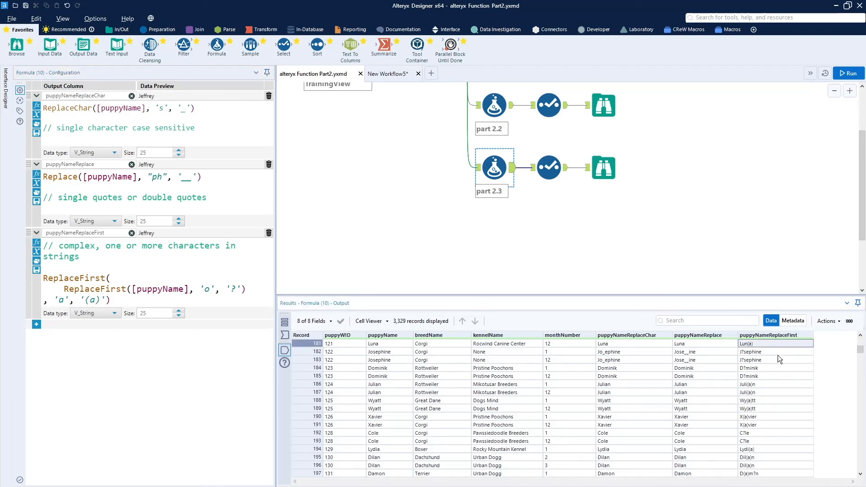
click(778, 355)
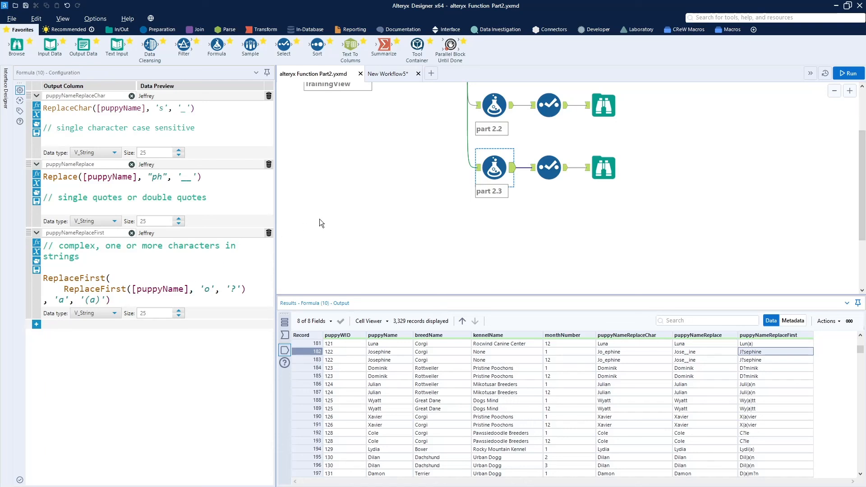
scroll(366, 215, up, 3)
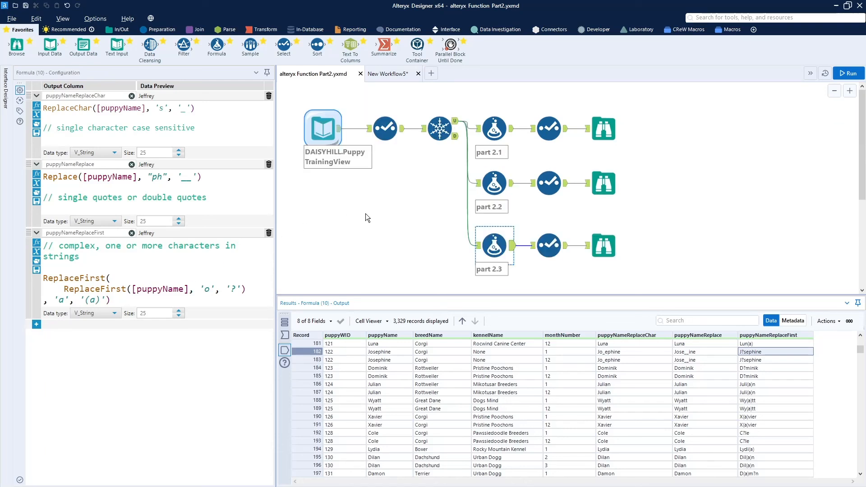